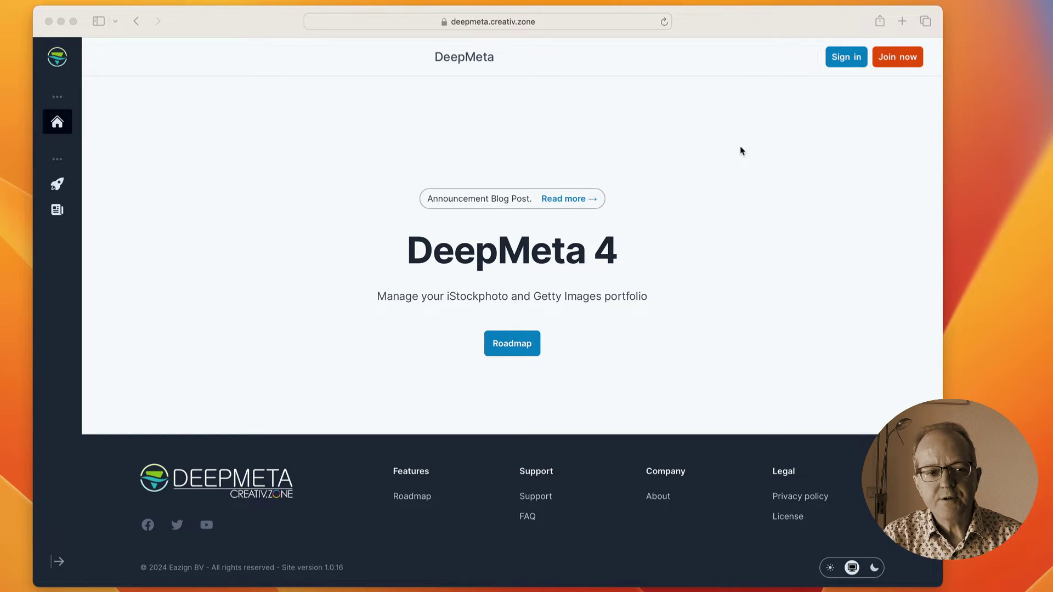
- Open the Join DeepMeta form and enter the user's first and last name
left_click(898, 58)
left_click(897, 57)
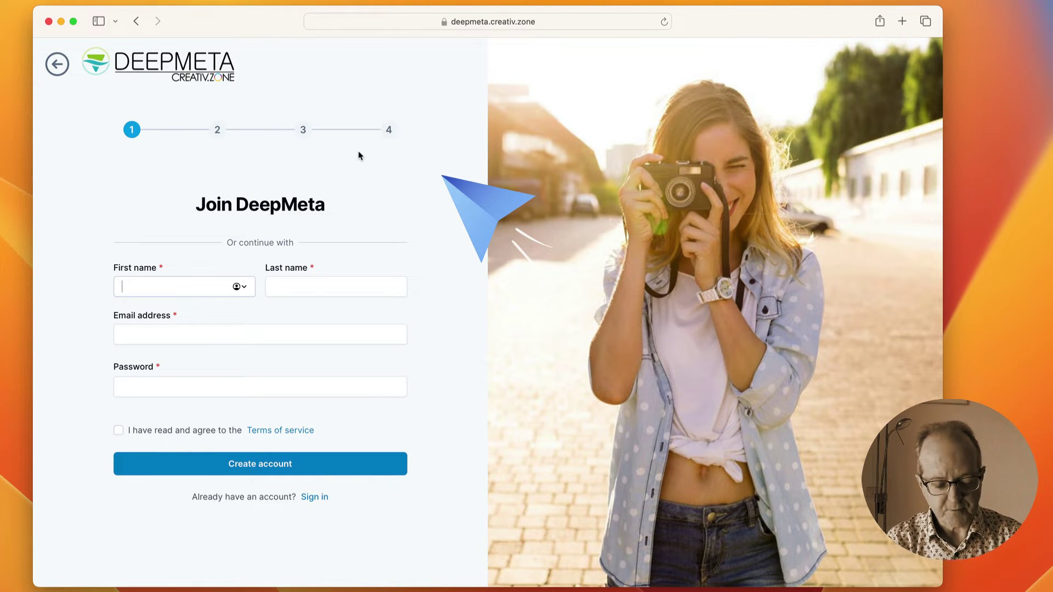
type("demo")
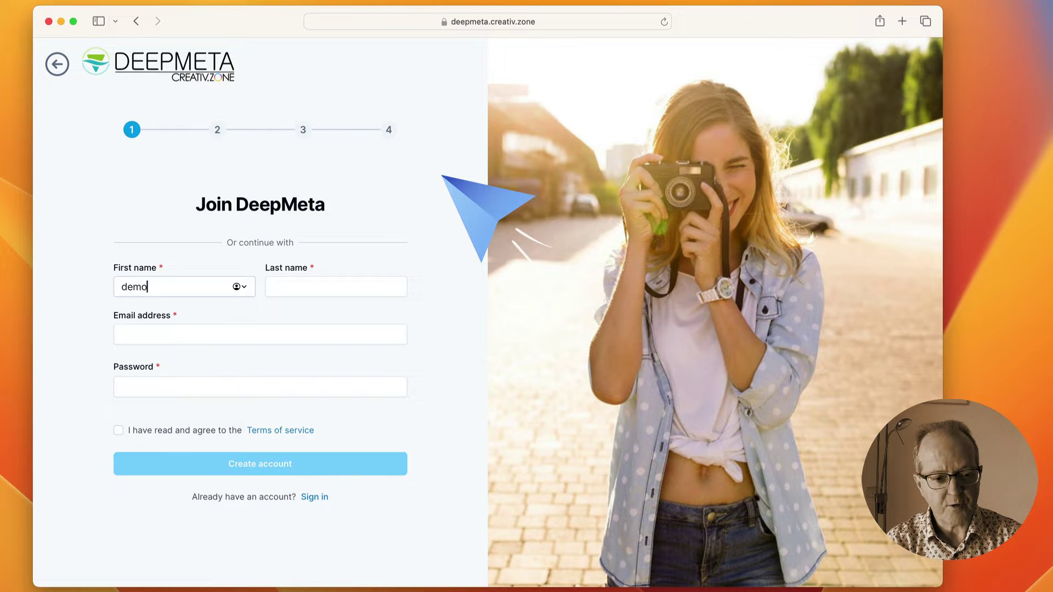
type("-dm1")
key("Tab")
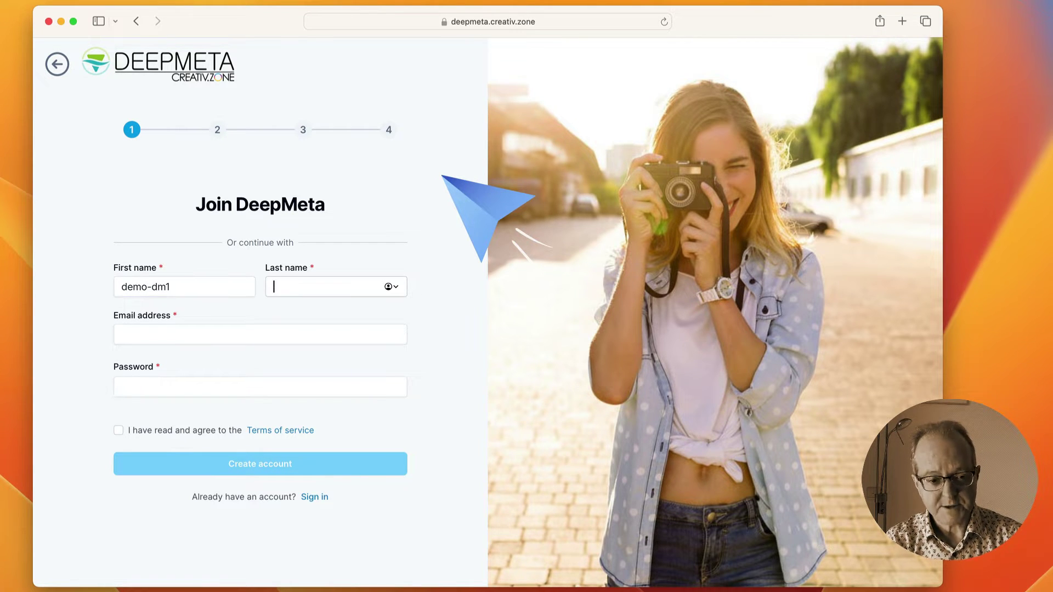
key("shift+Tab")
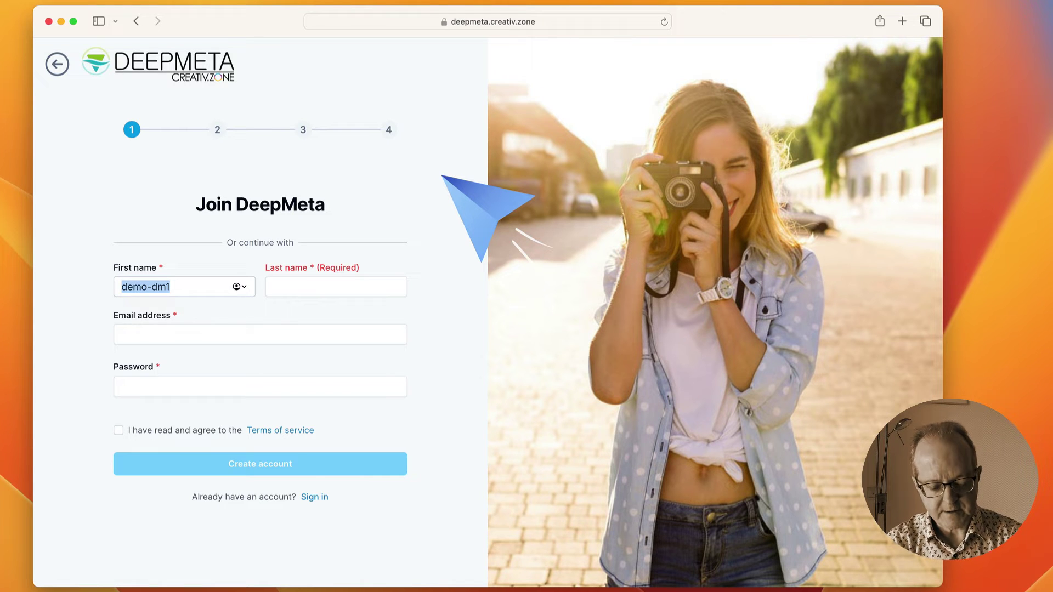
type("Franky")
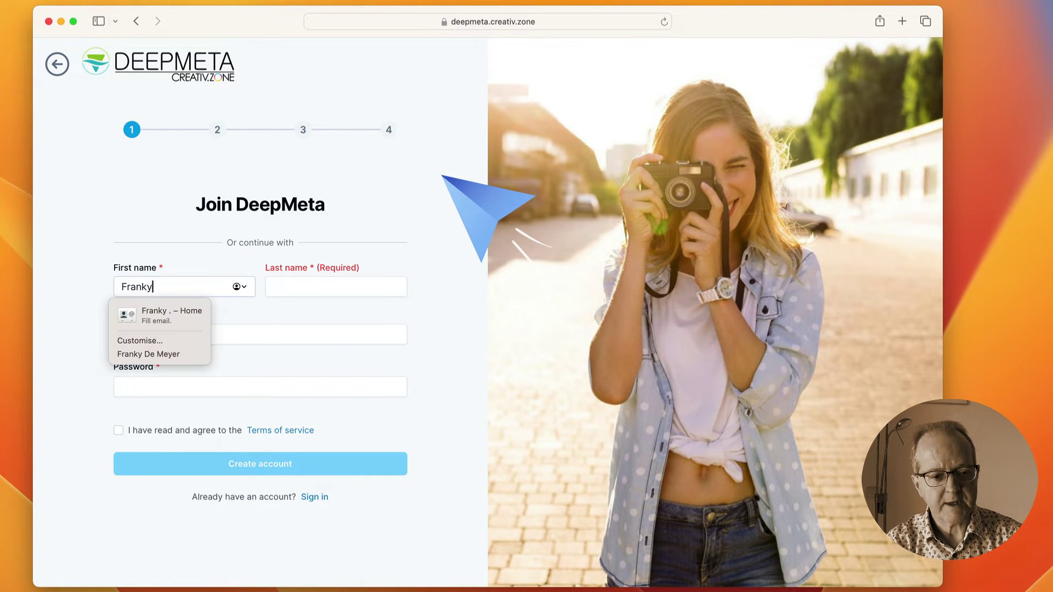
key("Tab")
type("DM")
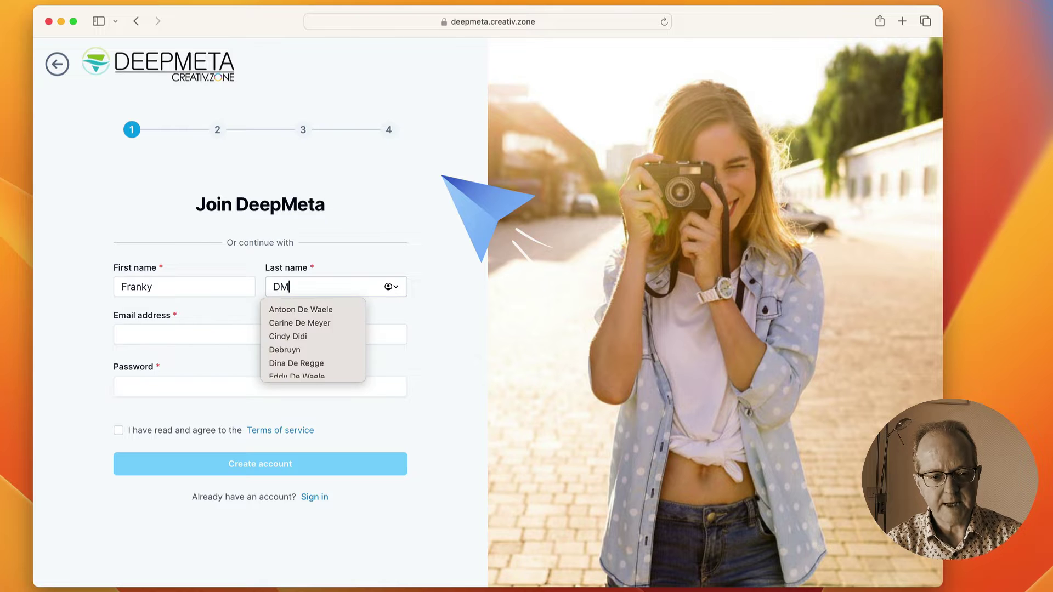
- Enter the e-mail address, accept Safari's suggested strong password and agree to the terms of service
key("Escape")
key("Tab")
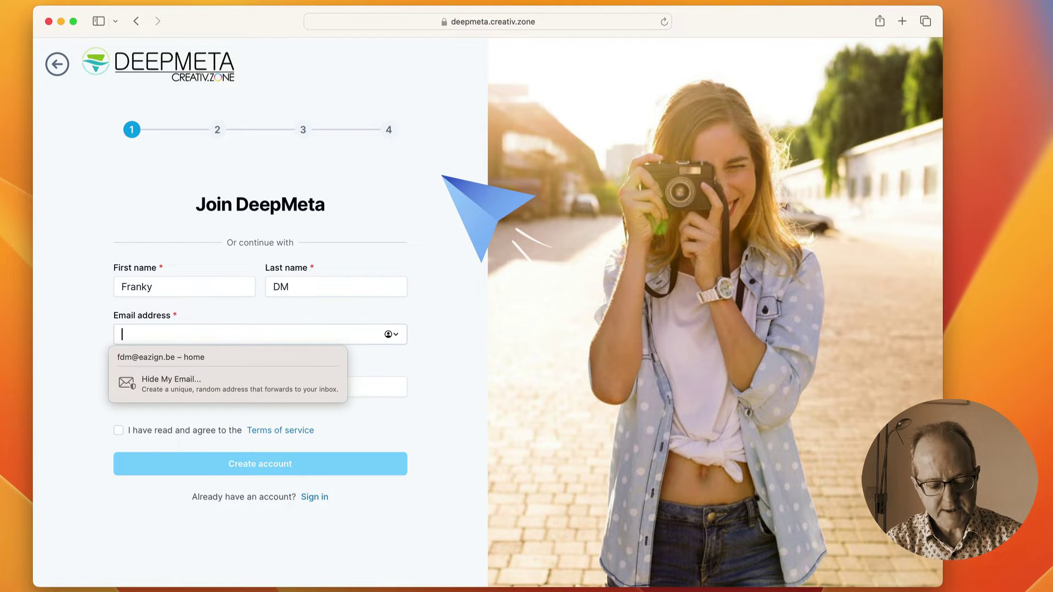
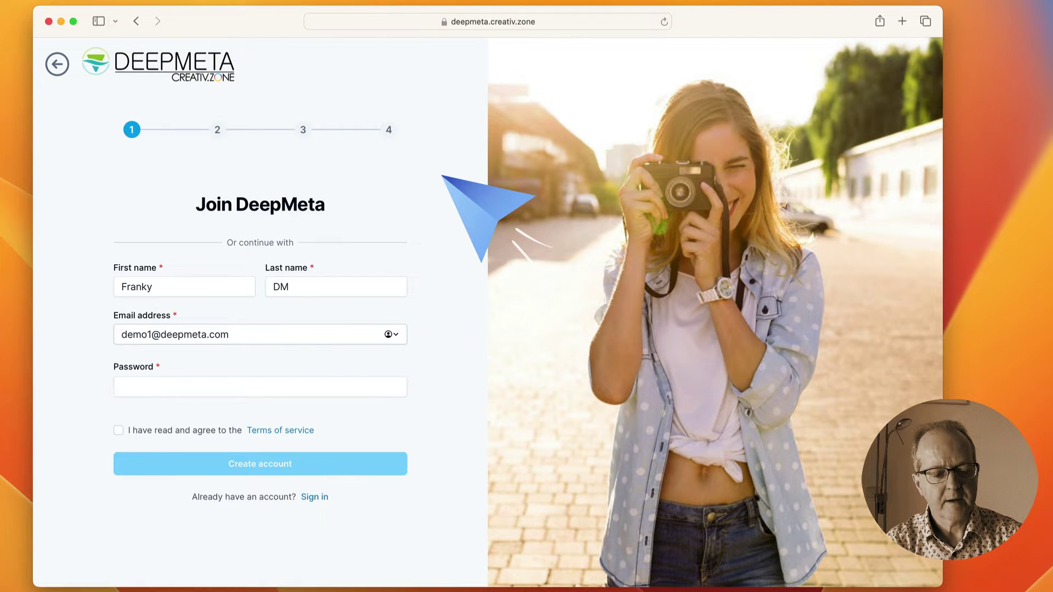
key("Tab")
left_click(534, 423)
left_click(141, 429)
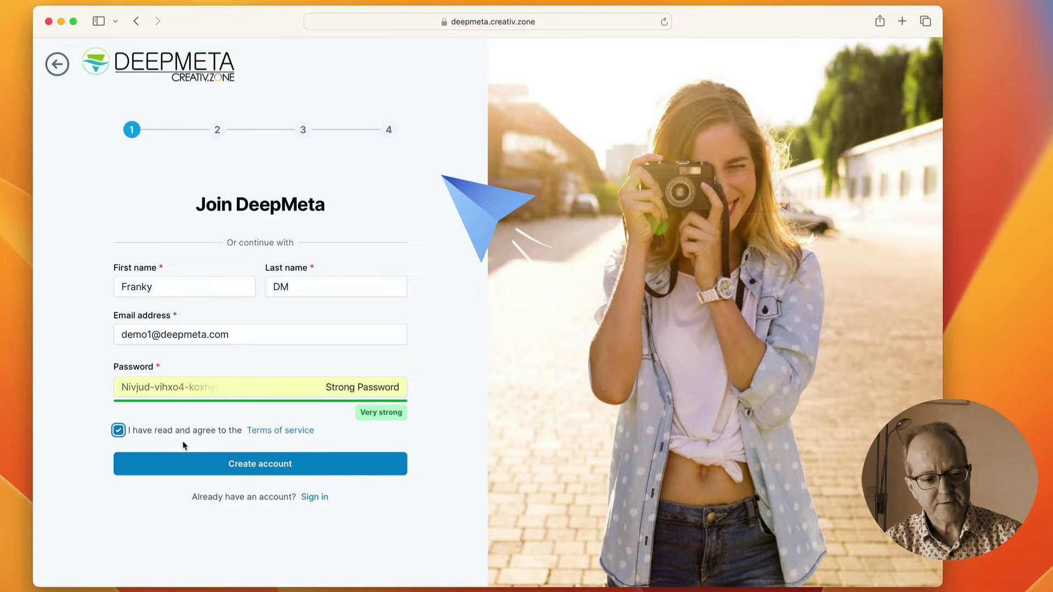
- Create the account, then sync Outlook and open the DeepMeta confirmation email to get the verification code
left_click(243, 464)
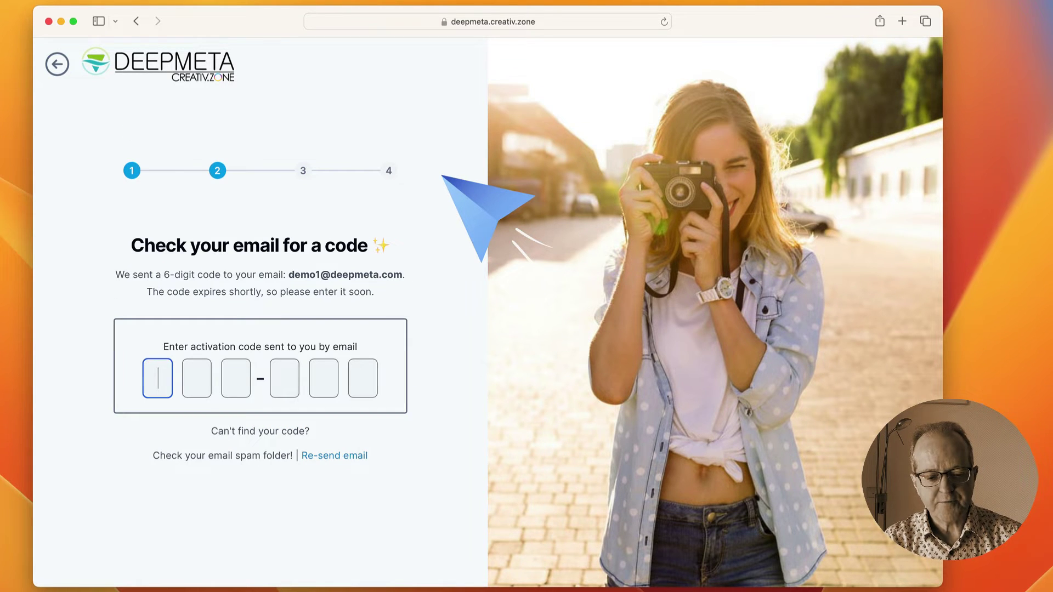
key("super+Tab")
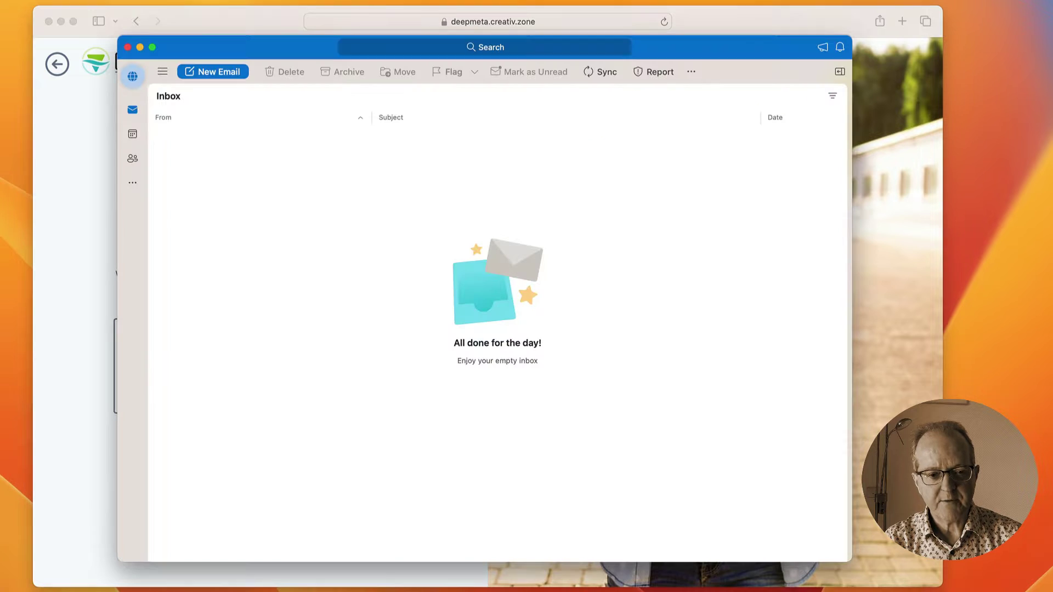
left_click(601, 72)
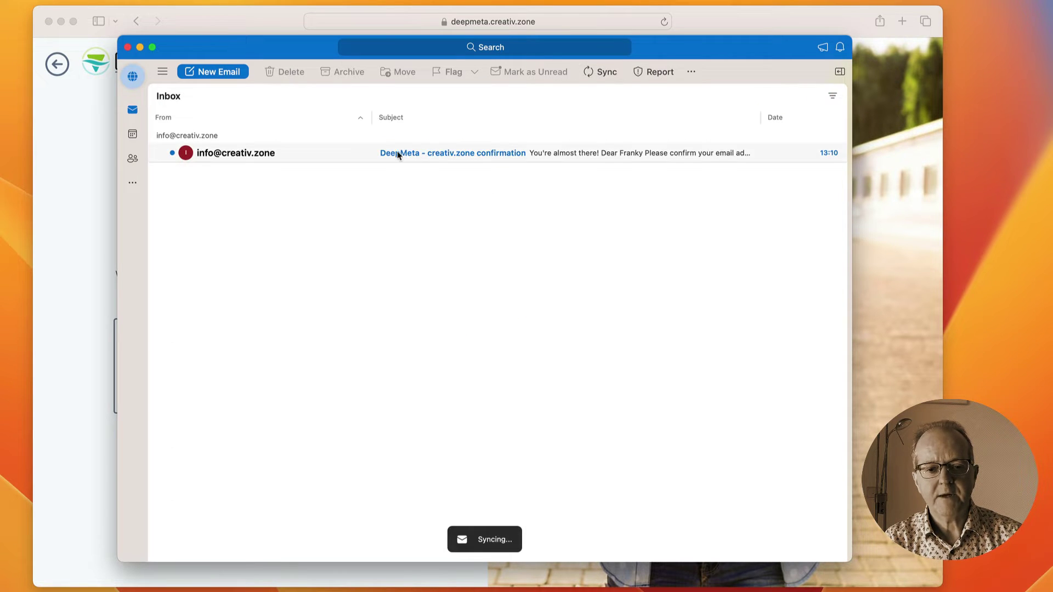
double_click(399, 154)
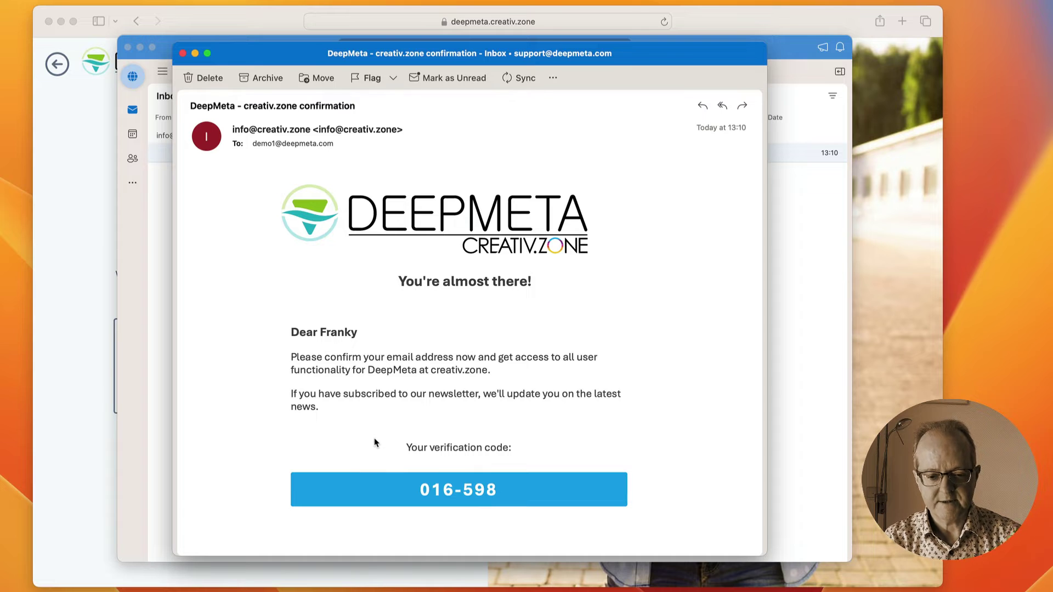
key("super+Tab")
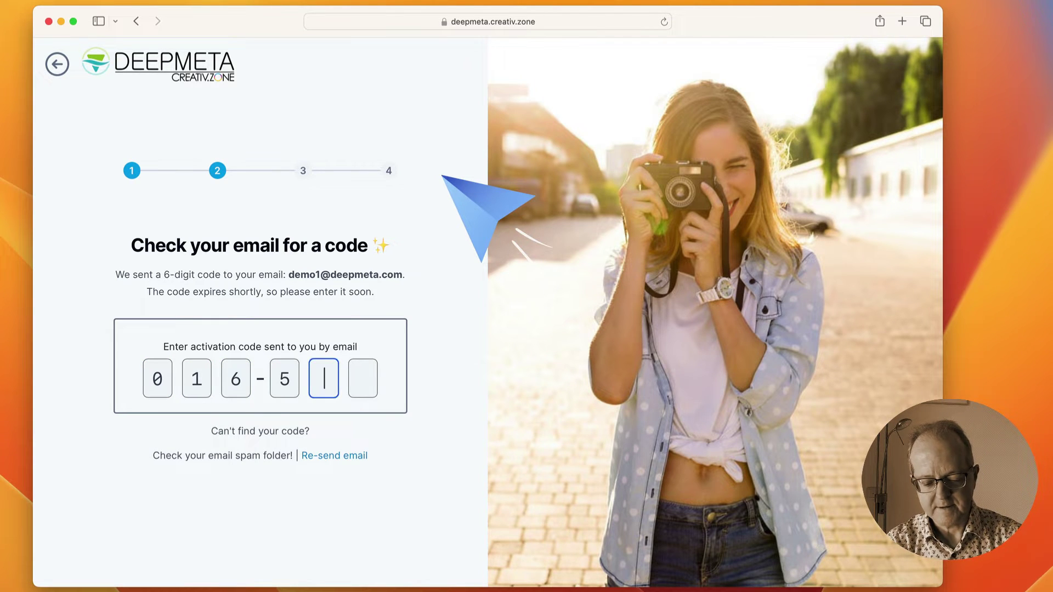
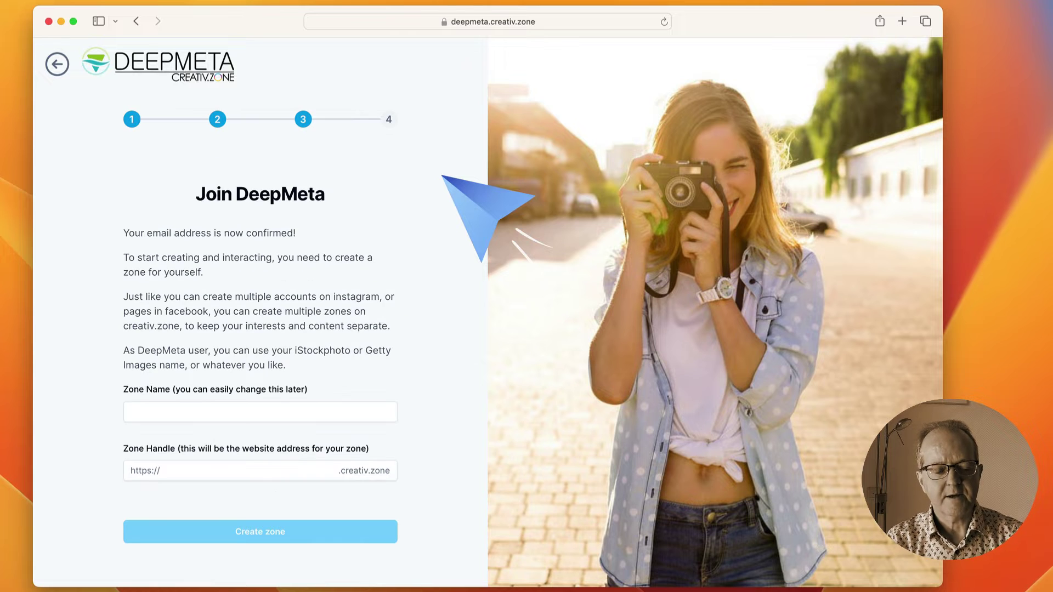
- Enter the six-digit verification code, give the zone a name and matching handle, and create it
left_click(152, 411)
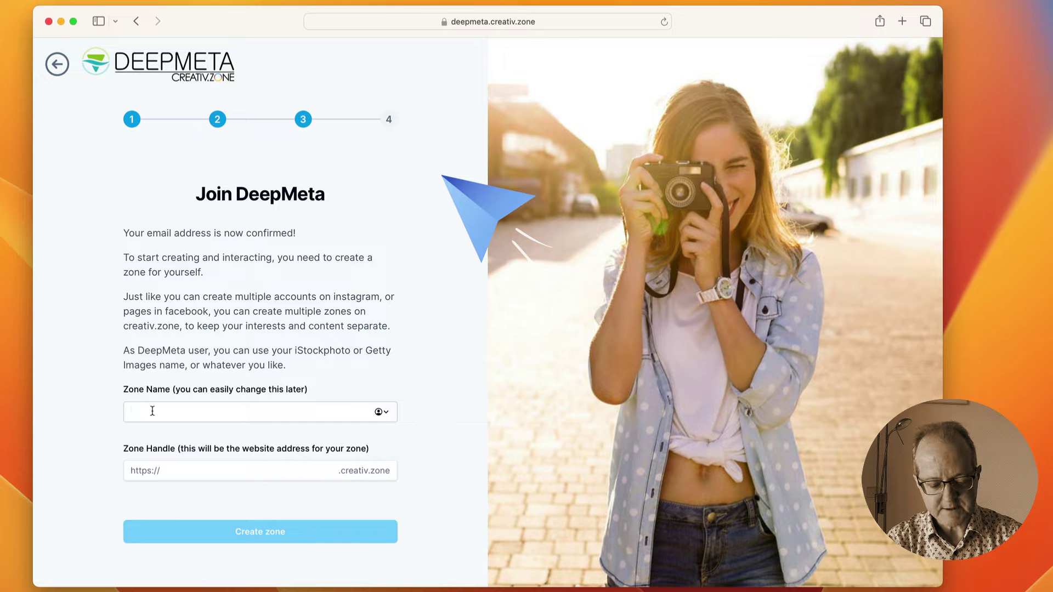
type("Franky Flow")
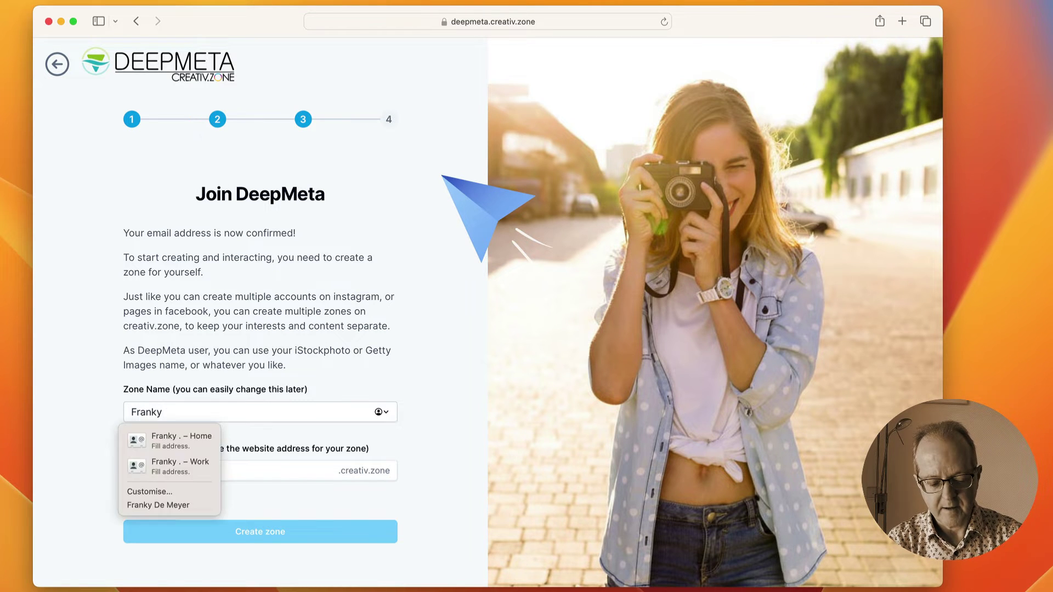
type("er")
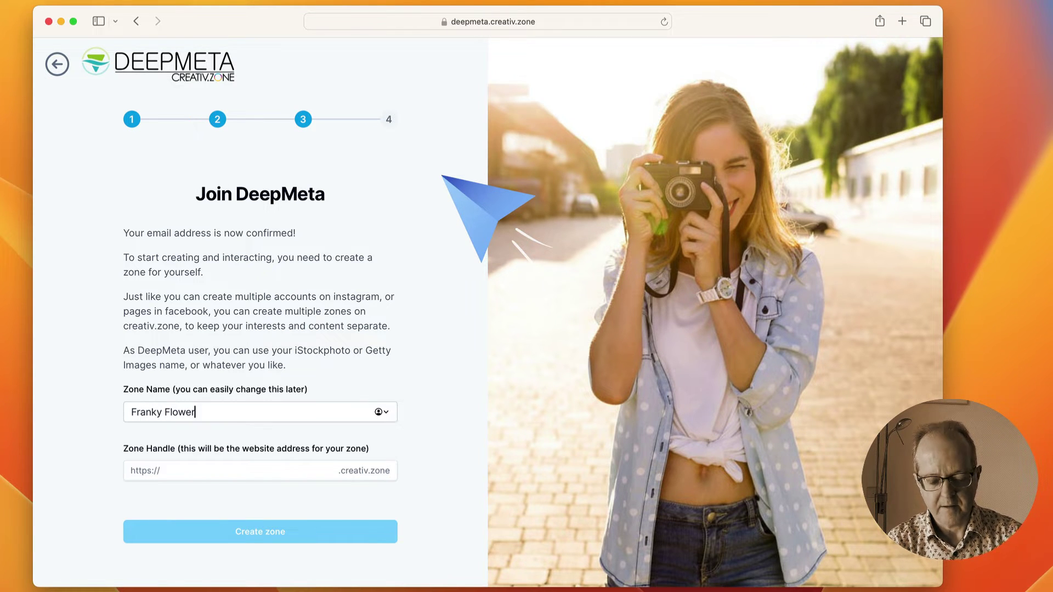
type(" stock")
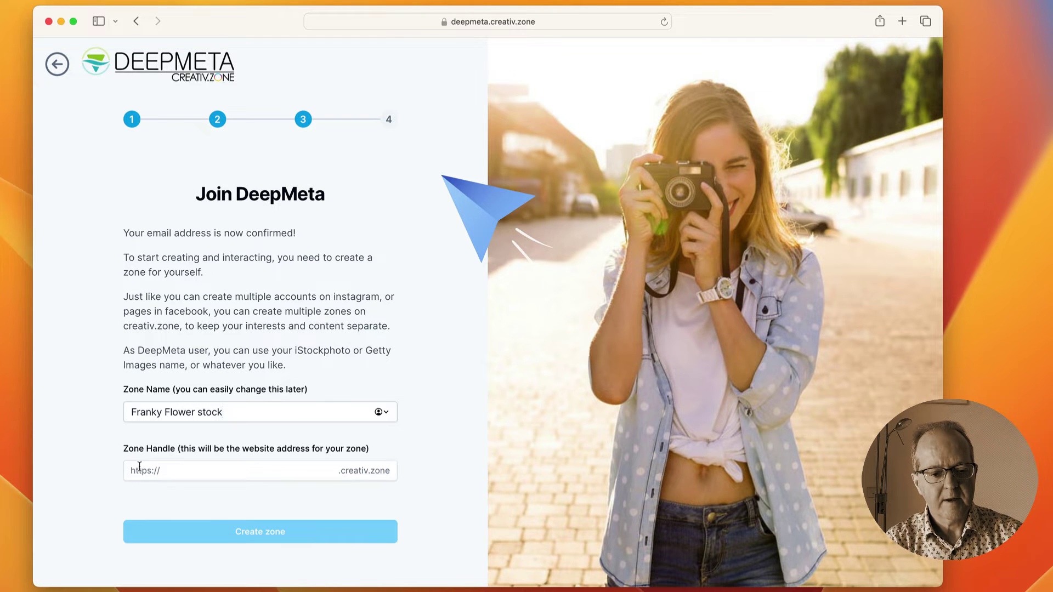
left_click(192, 471)
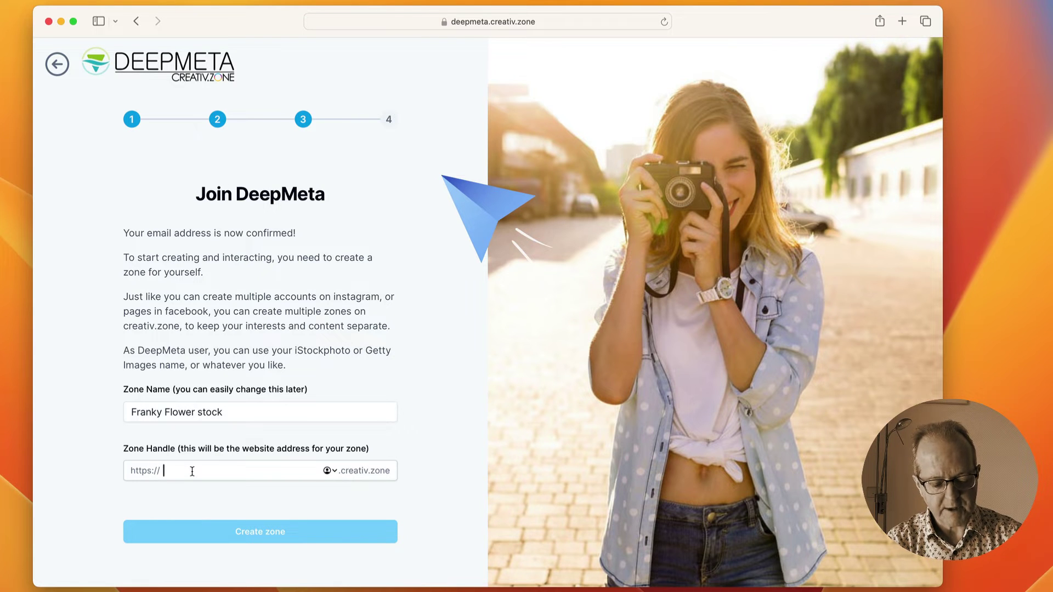
type("franky-f")
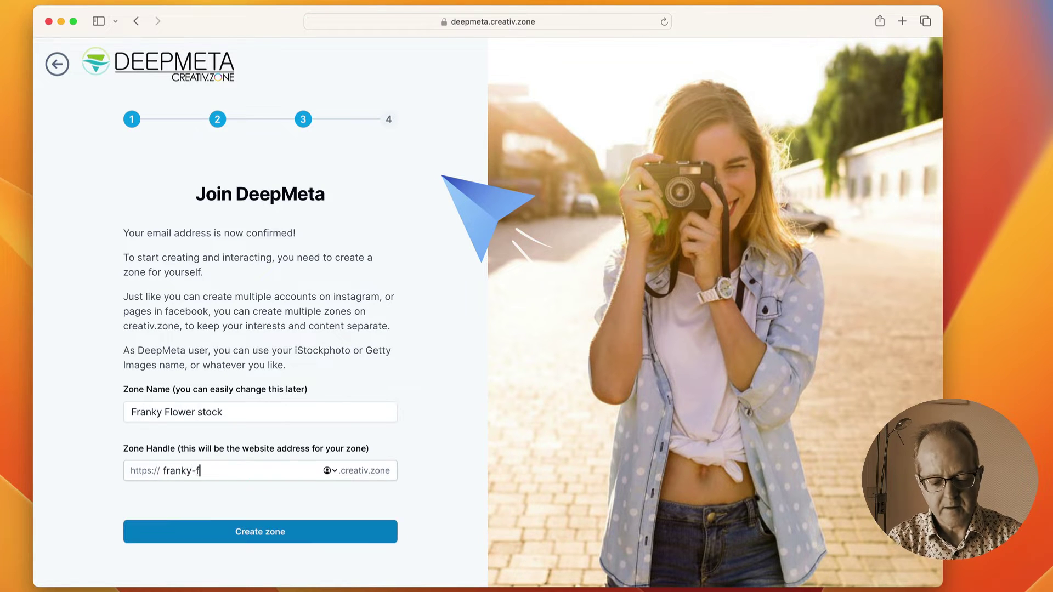
type("lower-stock")
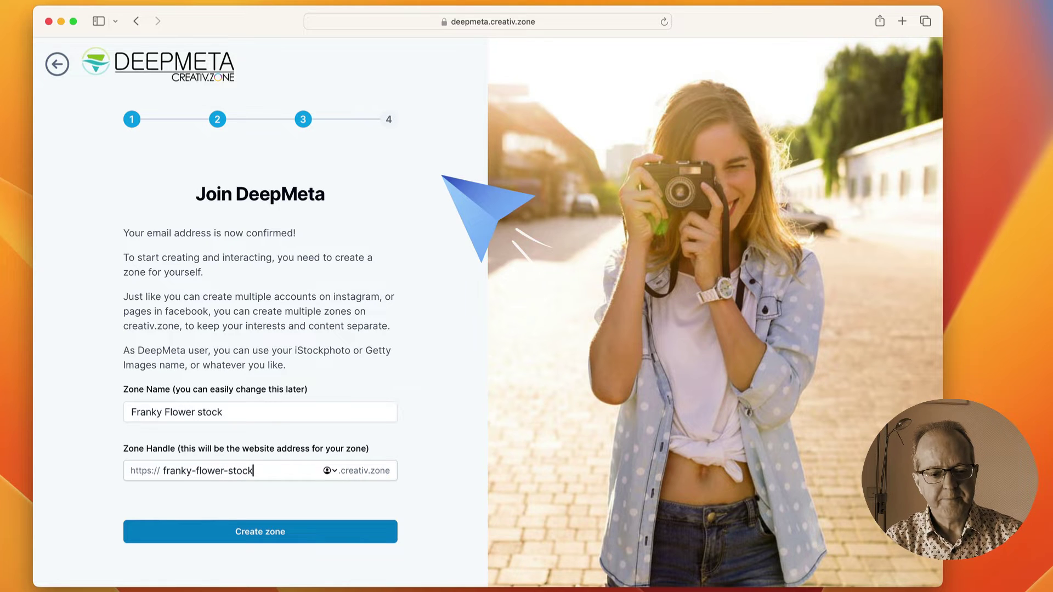
left_click(247, 539)
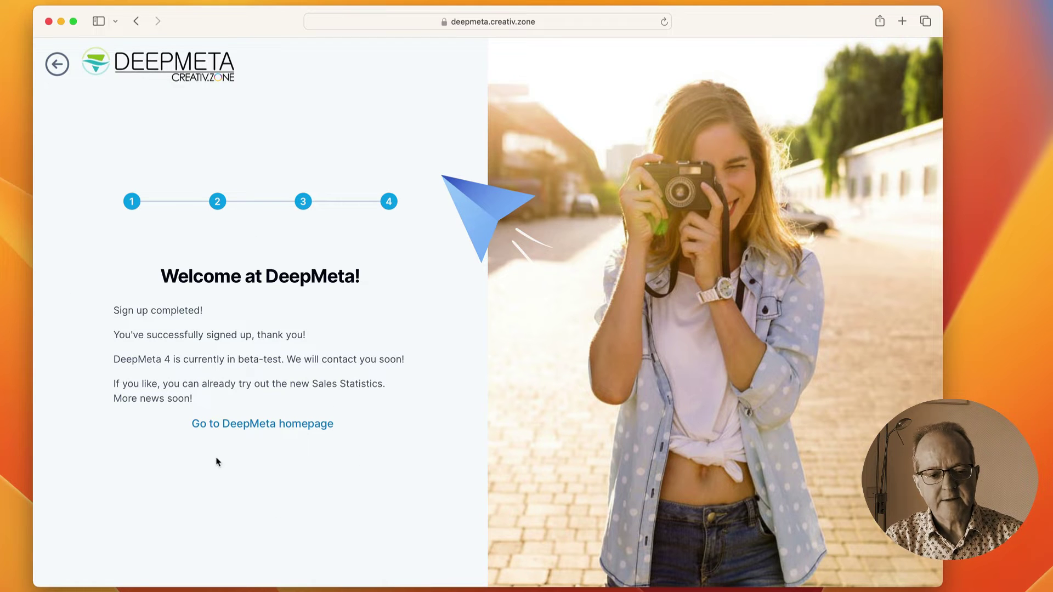
- Widen the browser window to show sidebar labels, then go via Roadmap to the Blog page
left_click(264, 426)
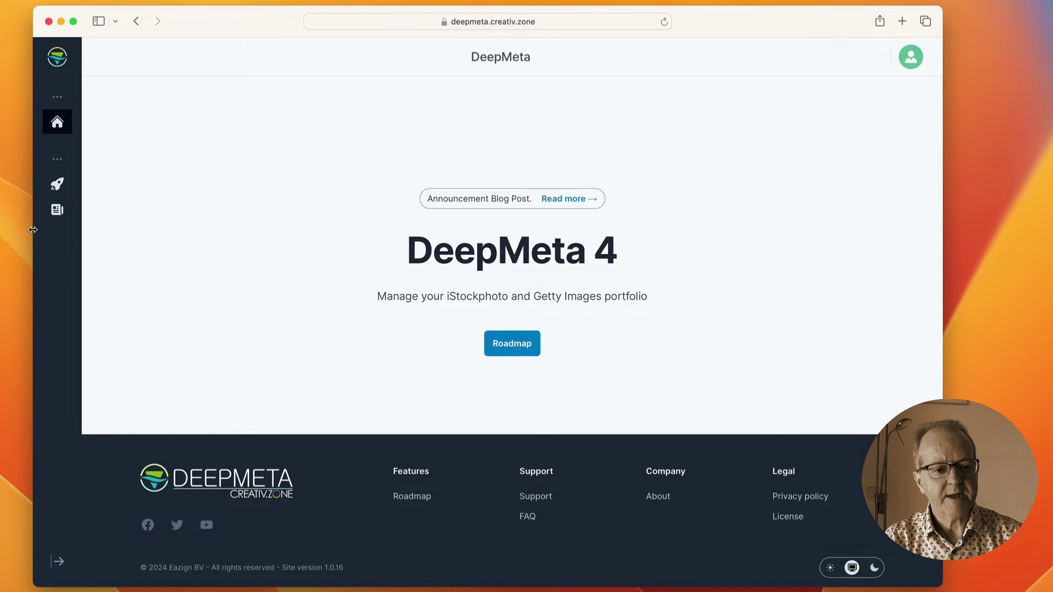
left_click_drag(33, 229, 4, 229)
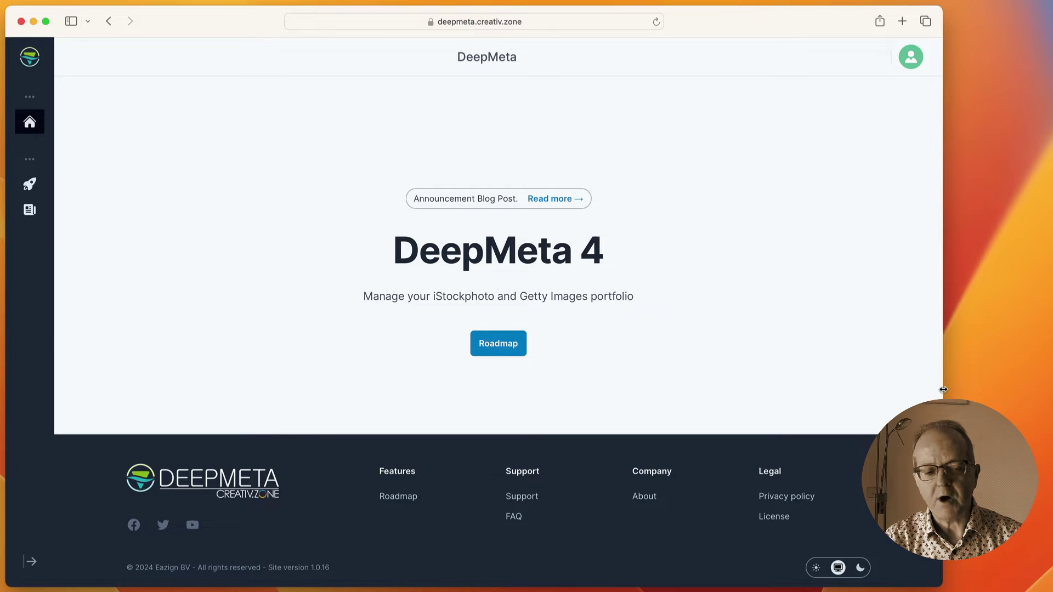
left_click_drag(943, 391, 961, 390)
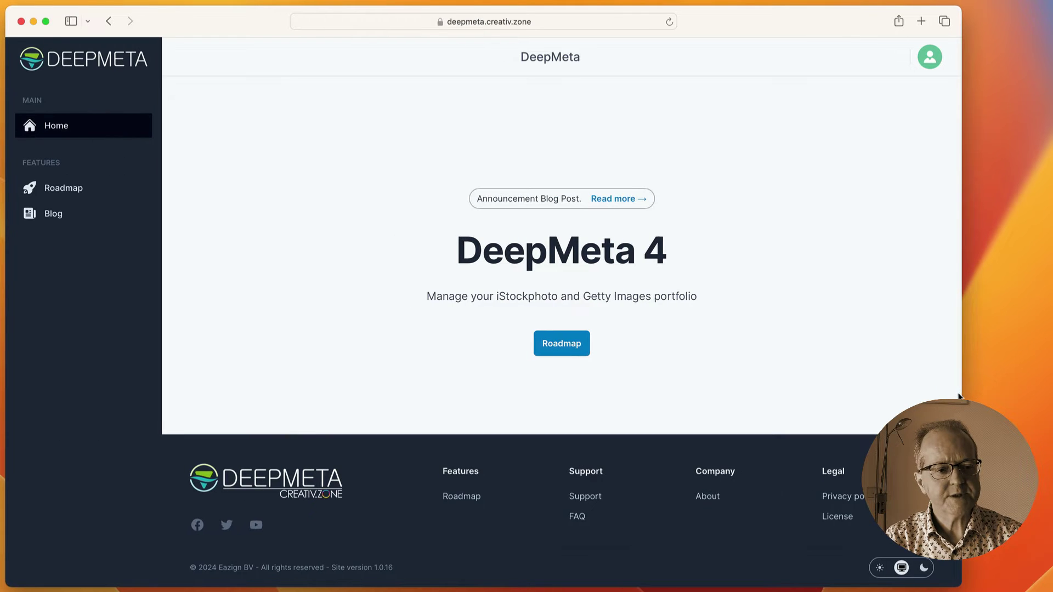
left_click(55, 192)
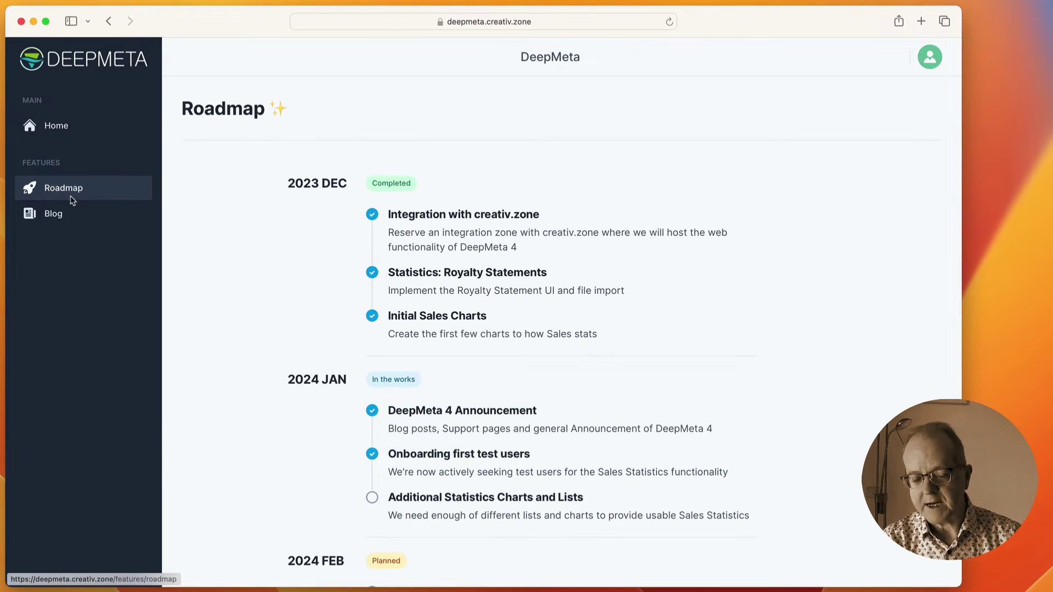
left_click(50, 217)
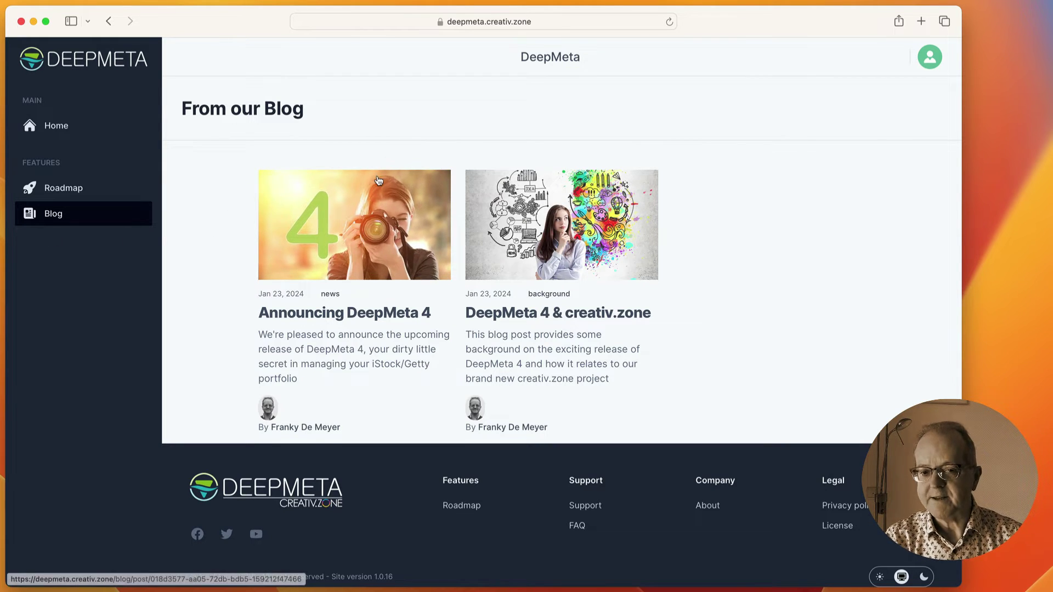
- Change the address from the blog to deepmeta.creativ.zone/statements to reach the empty Royalty Statements page
left_click(564, 21)
key("Right")
key("BackSpace")
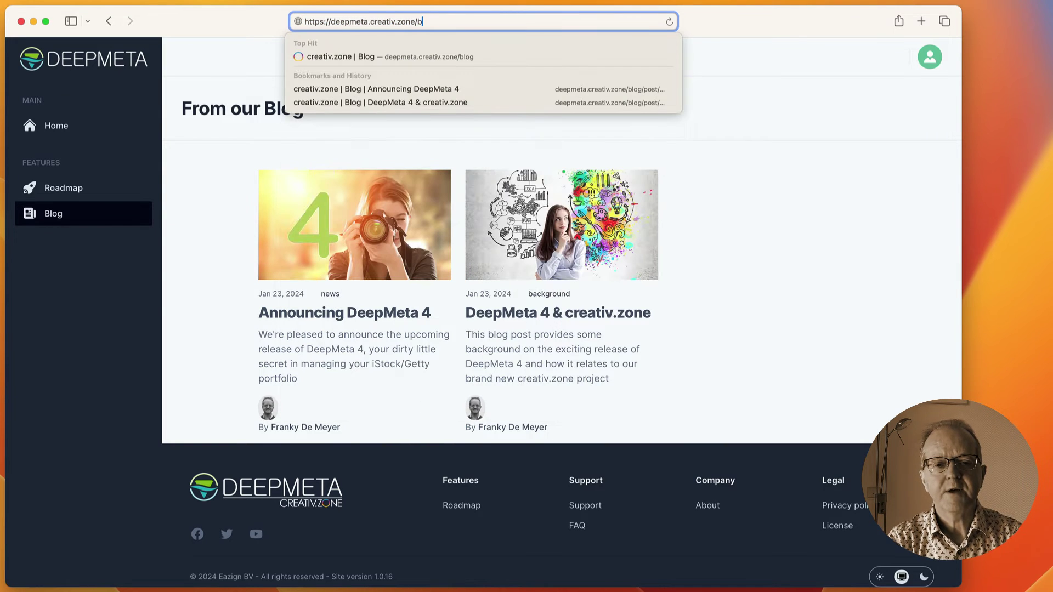
key("BackSpace")
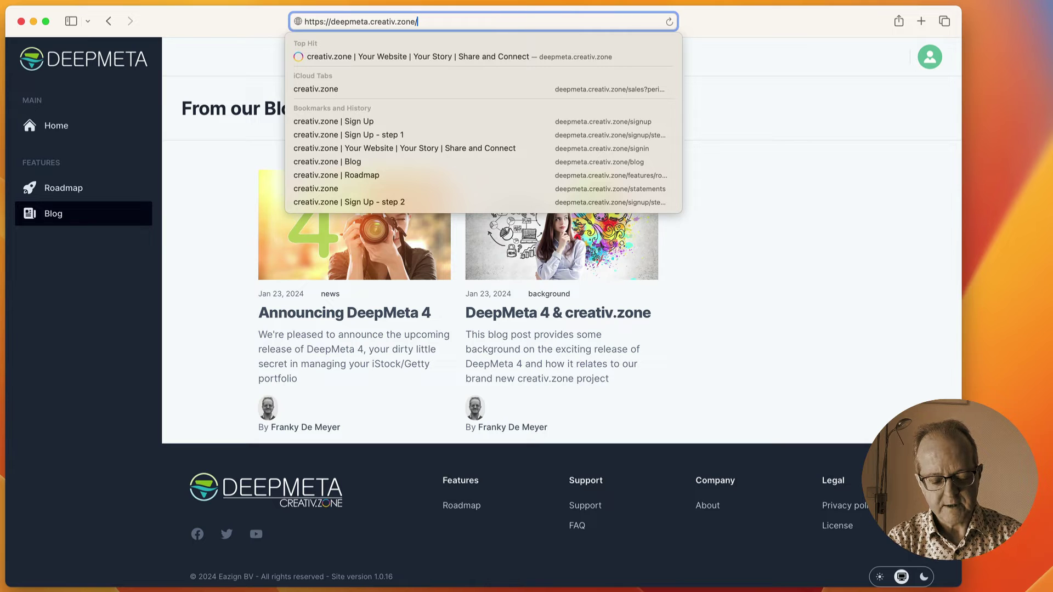
type("sta")
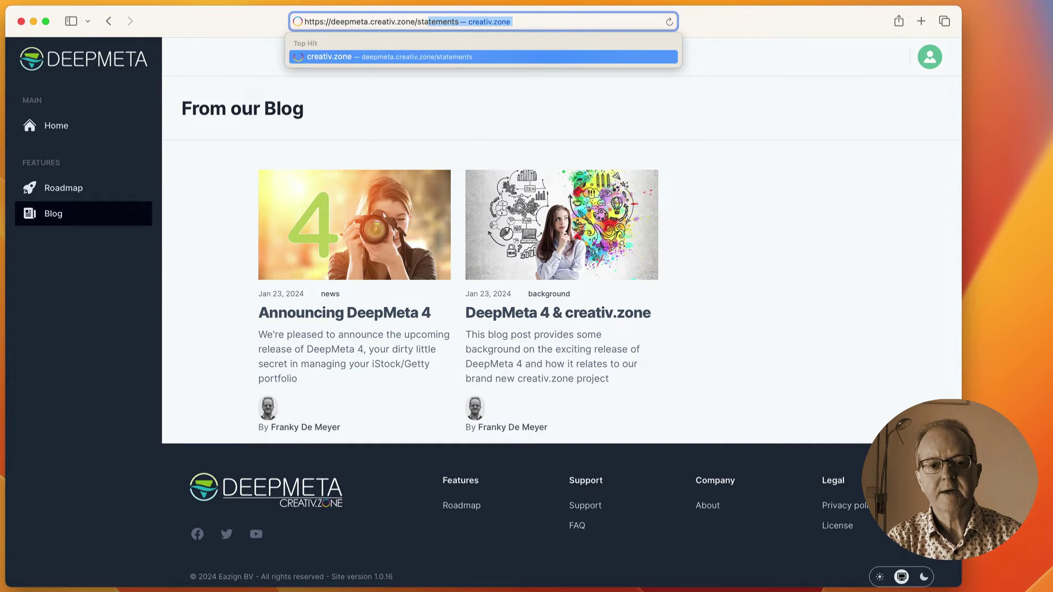
key("Return")
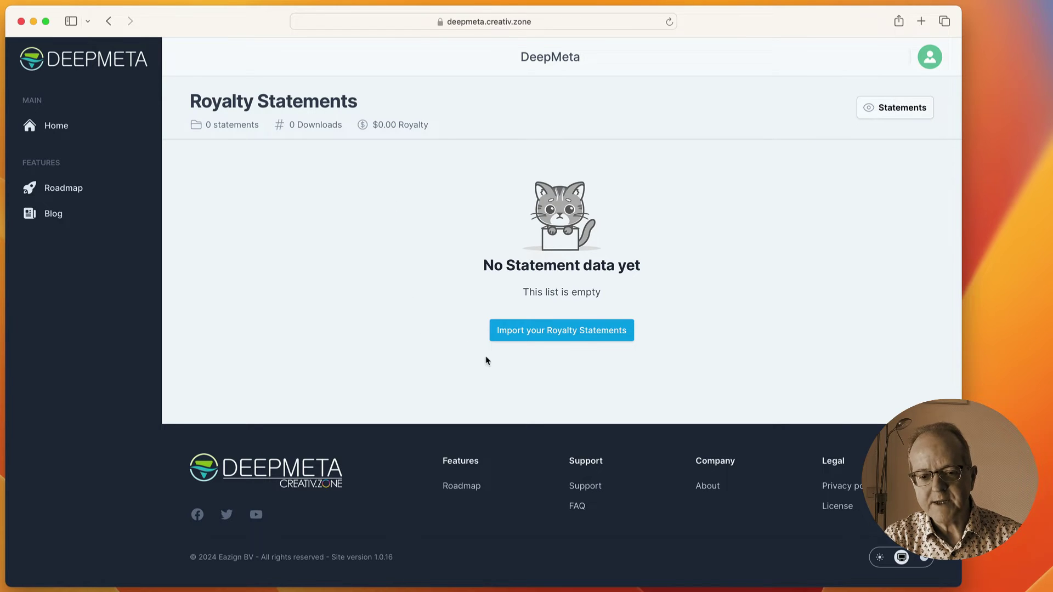
- Upload all files in the Royalty Statements folder, giving 99 statements and $9,650.37 royalty
left_click(542, 335)
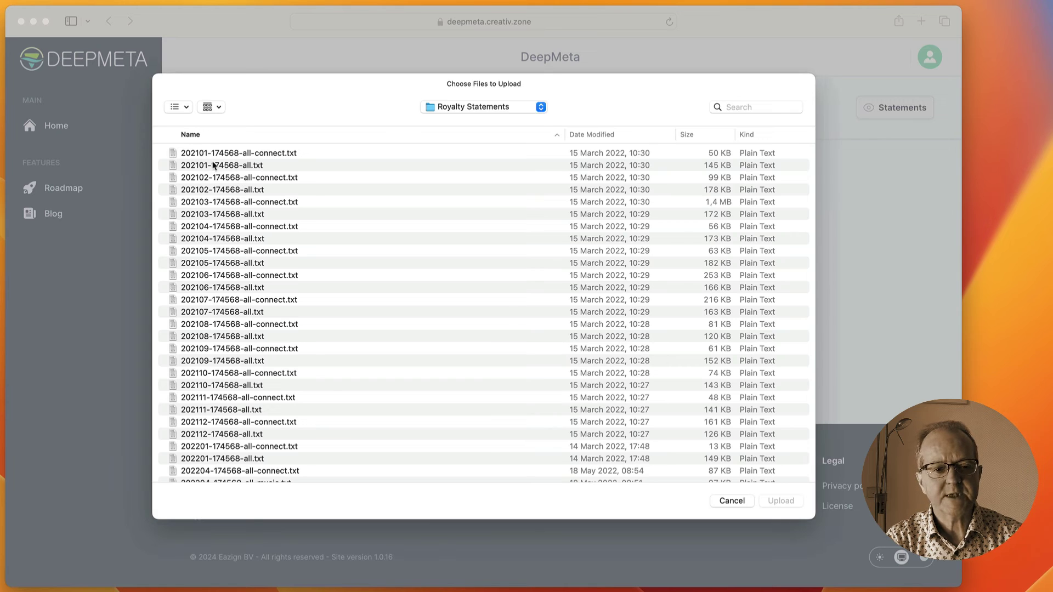
left_click(211, 264)
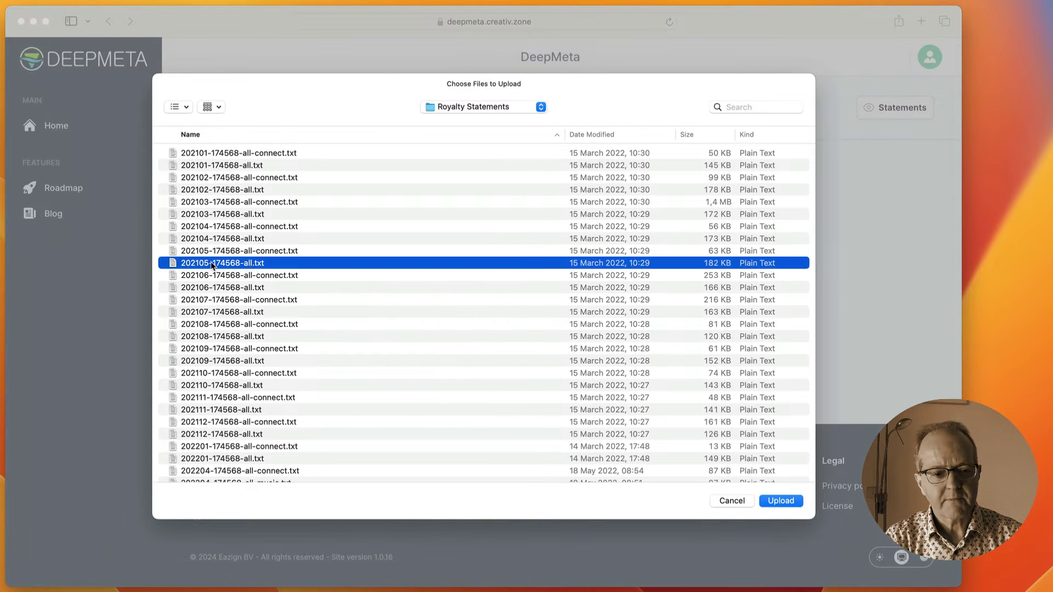
key("super+a")
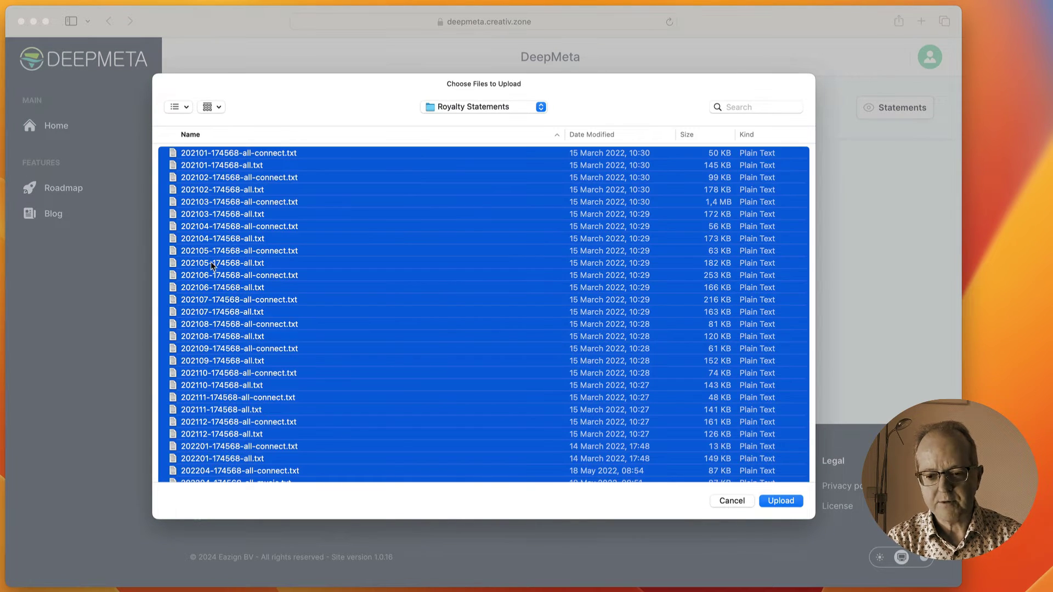
key("Return")
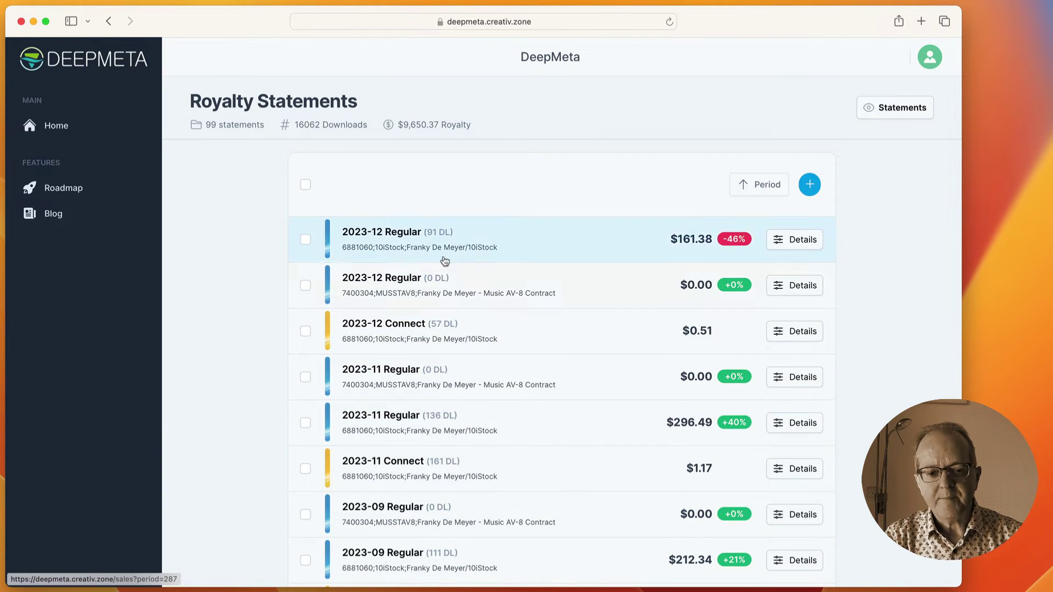
scroll(444, 373, "down", 1)
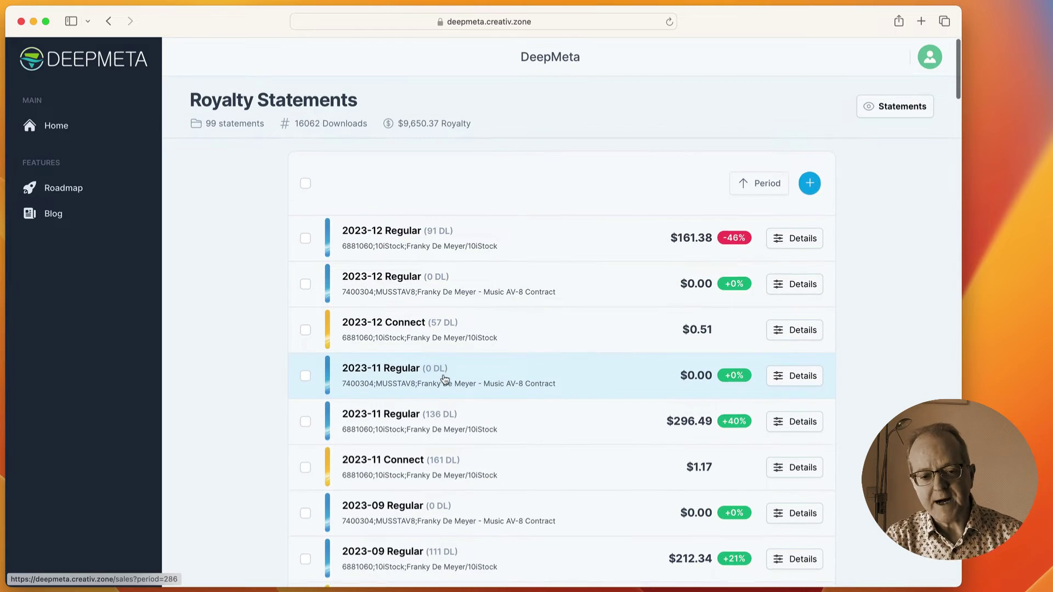
scroll(444, 378, "down", 15)
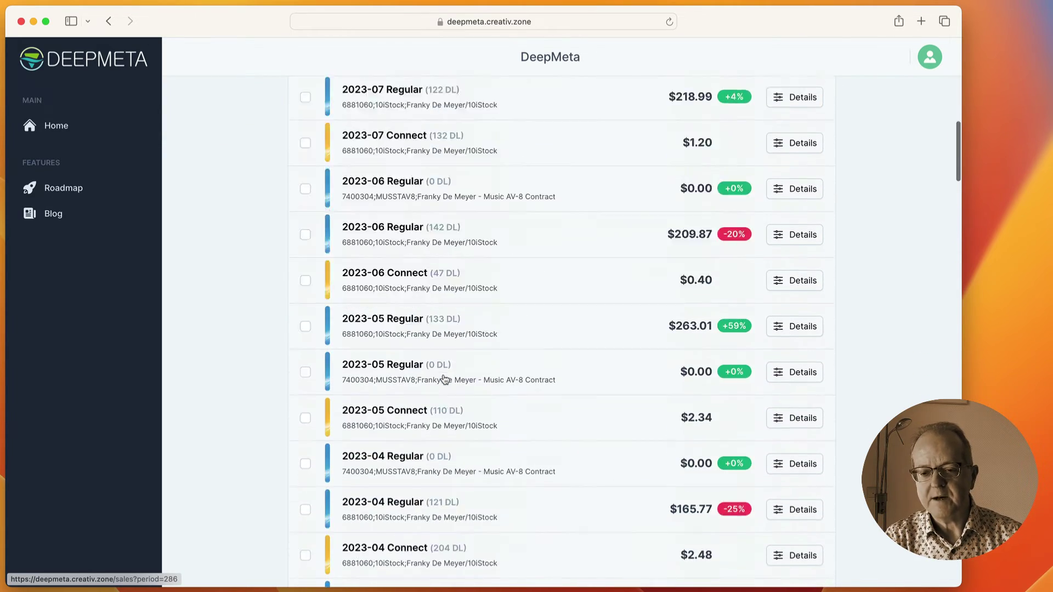
scroll(444, 378, "up", 16)
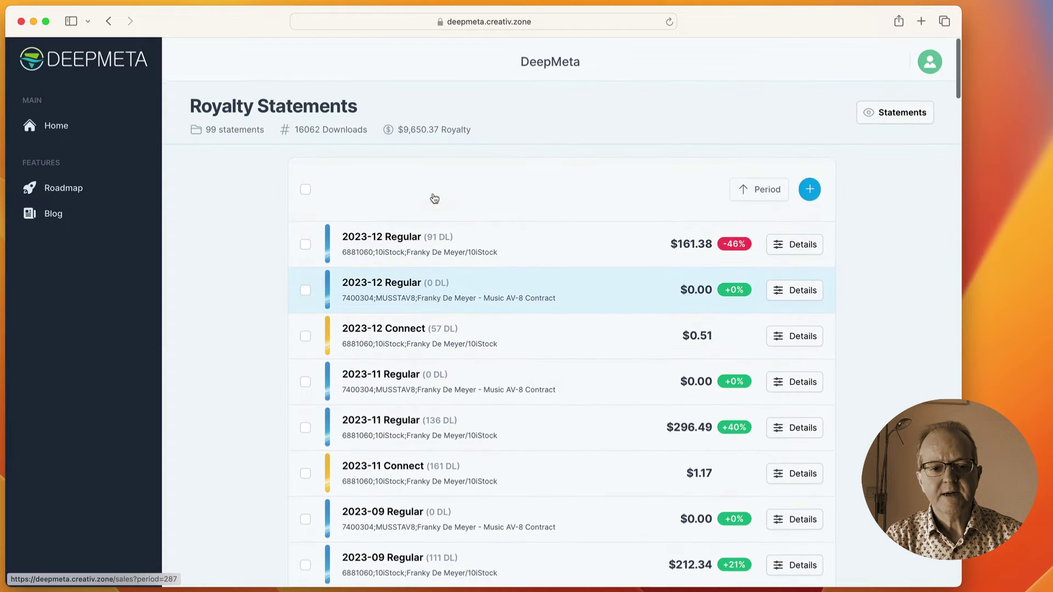
scroll(411, 214, "down", 1)
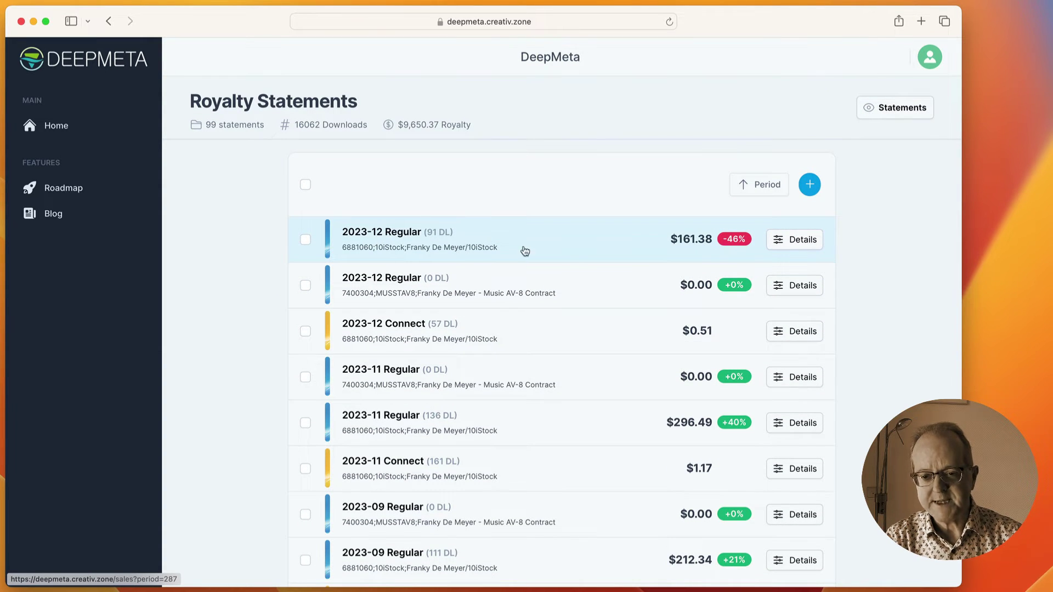
left_click(806, 244)
scroll(735, 397, "down", 2)
scroll(735, 397, "down", 5)
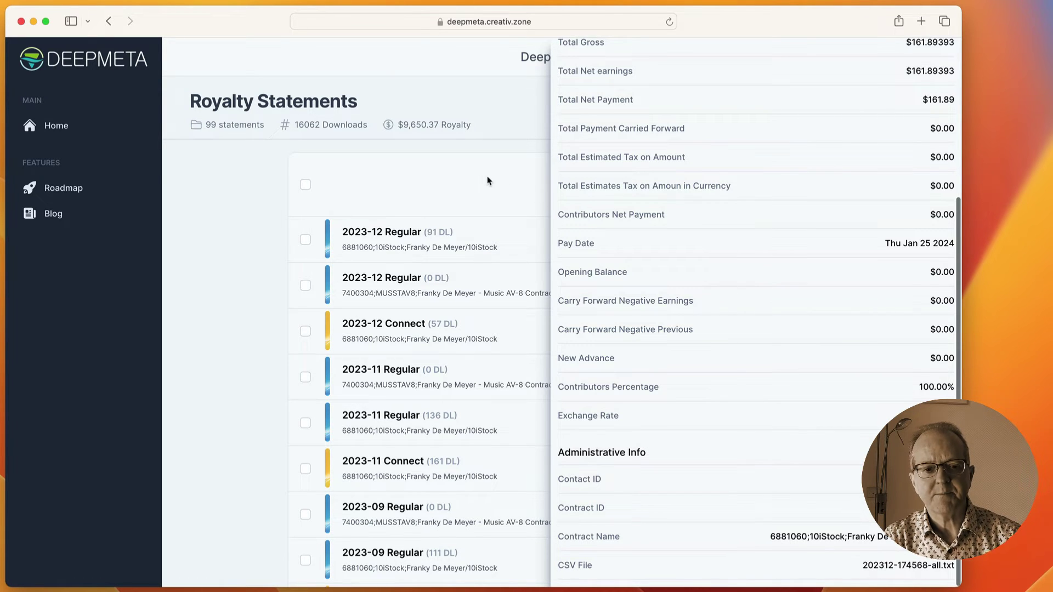
left_click(478, 193)
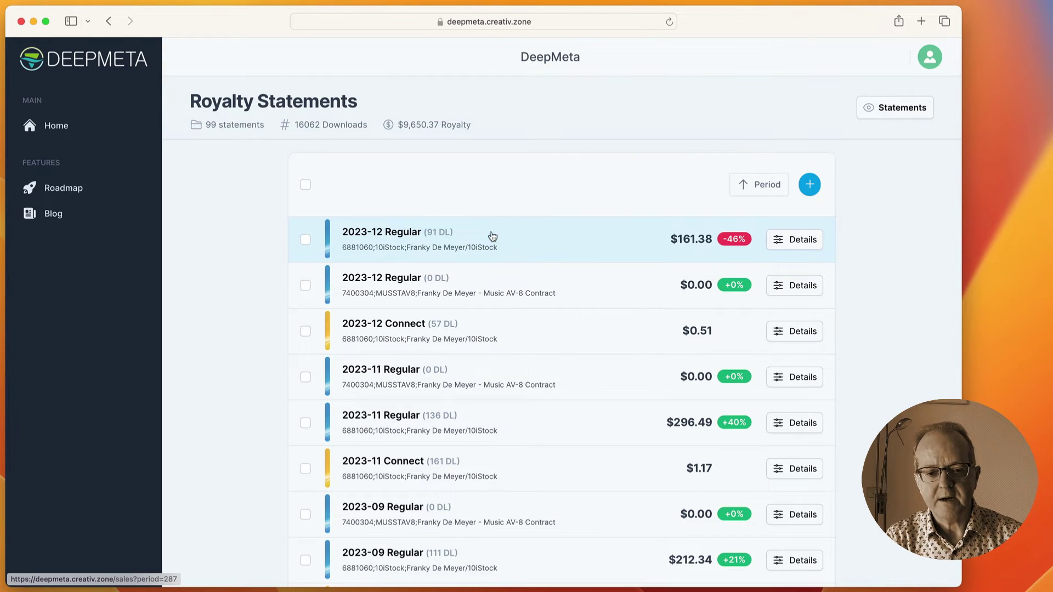
- Open the 2023-12 Regular statement's sales page, inspect the Website donut, and scroll to Top sales
left_click(533, 249)
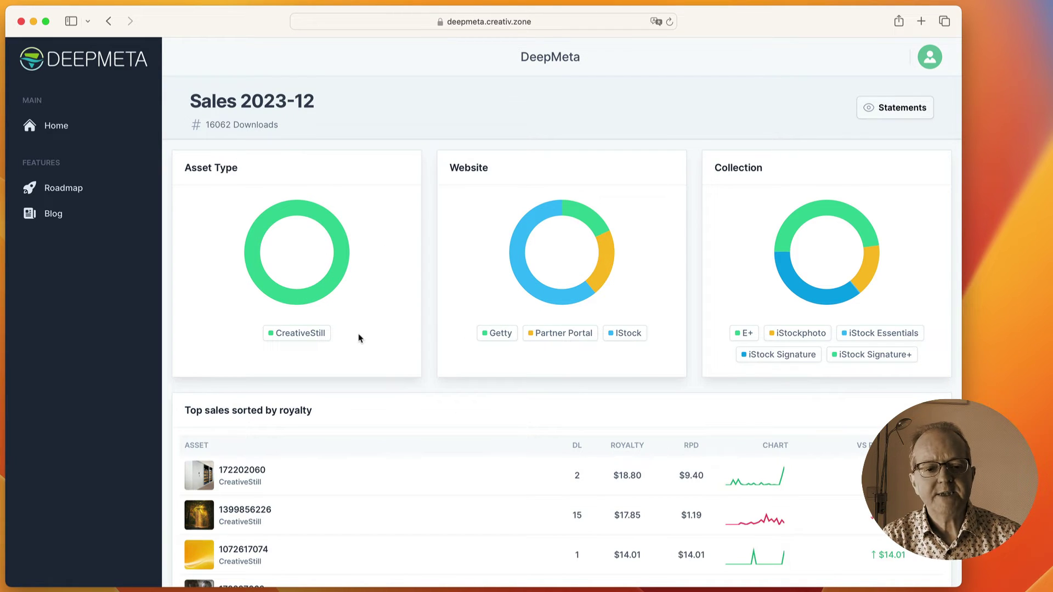
mouse_move(468, 298)
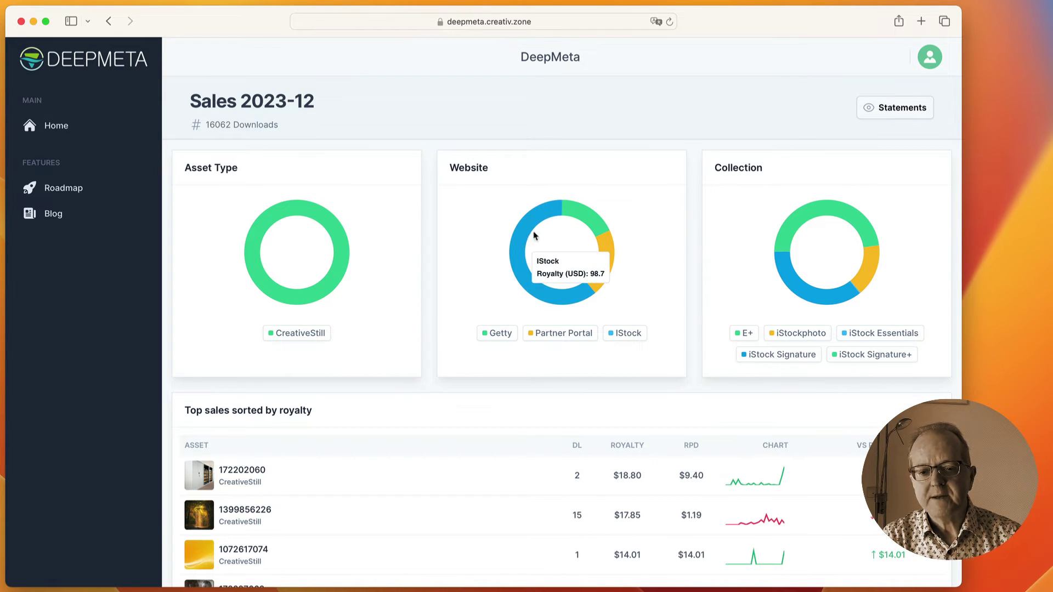
mouse_move(573, 228)
mouse_move(603, 257)
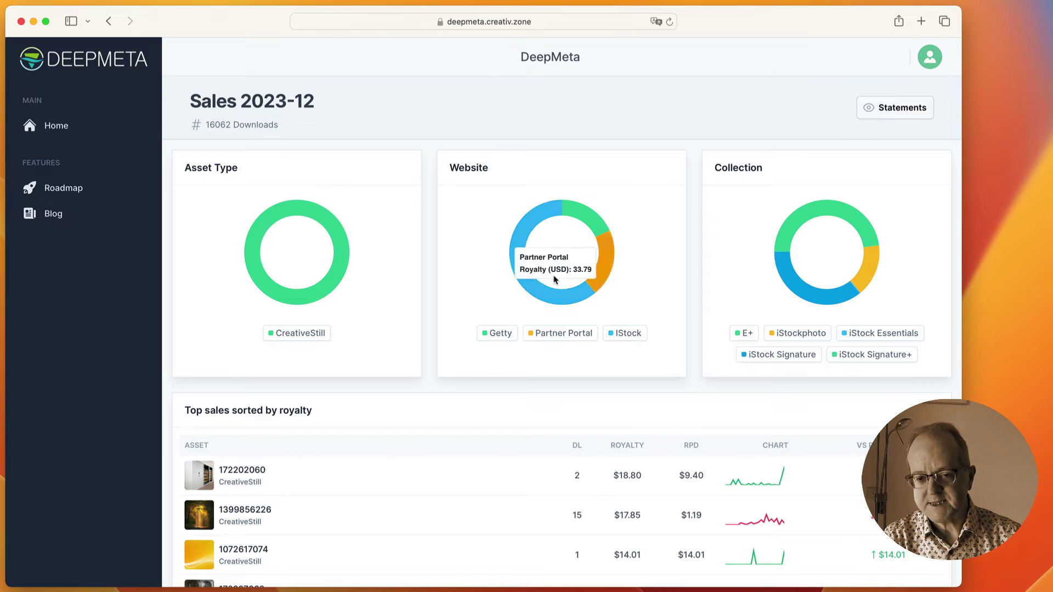
scroll(483, 325, "down", 1)
scroll(483, 324, "down", 10)
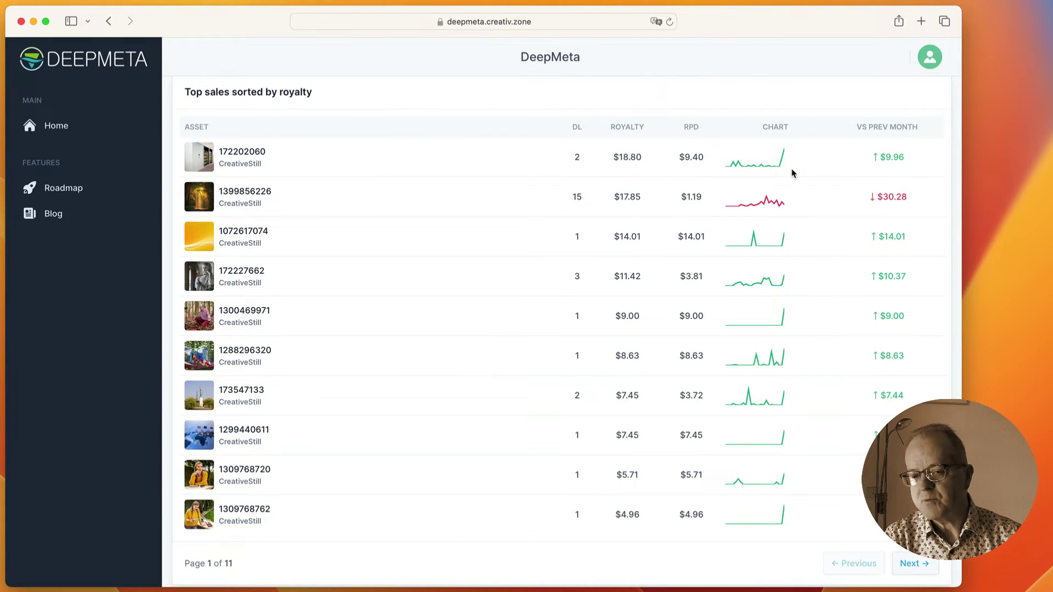
- Page the Top sales by royalty table forward to page 3 of 11 and view the thumbnail grid
mouse_move(760, 168)
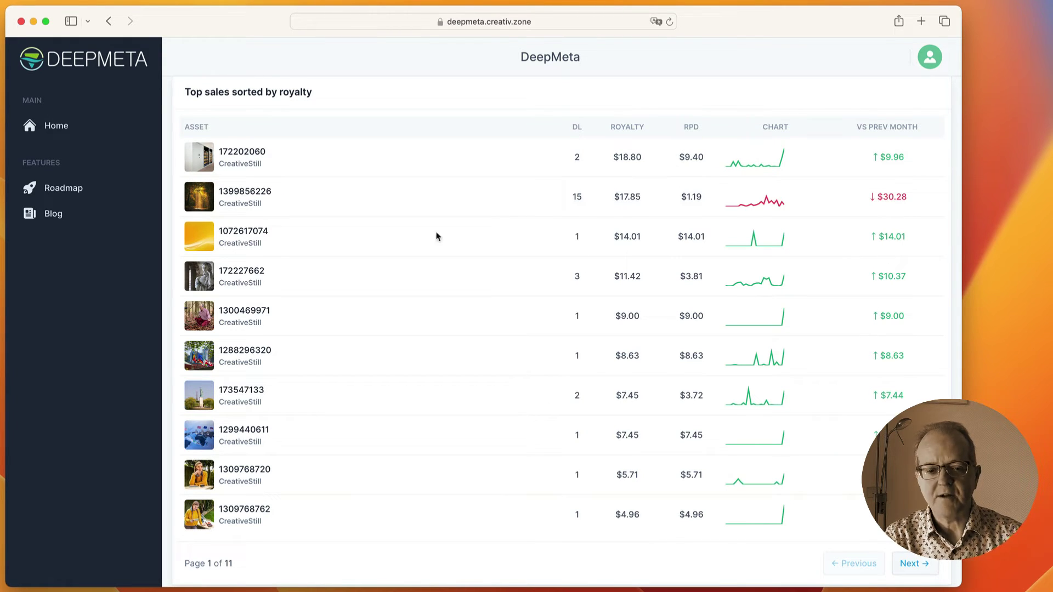
scroll(363, 314, "down", 2)
scroll(363, 314, "up", 1)
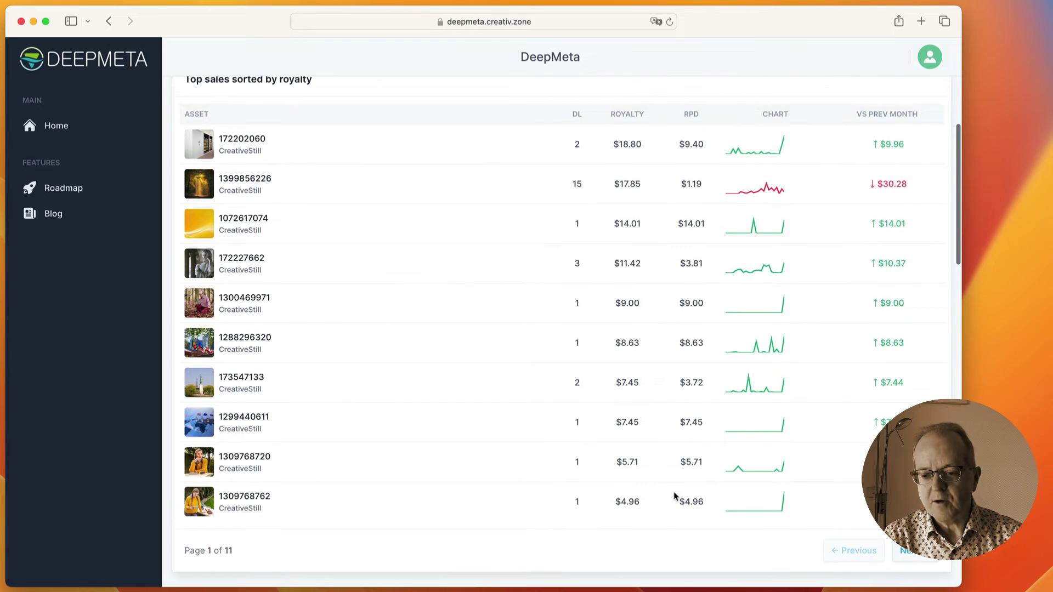
left_click(914, 551)
left_click(915, 550)
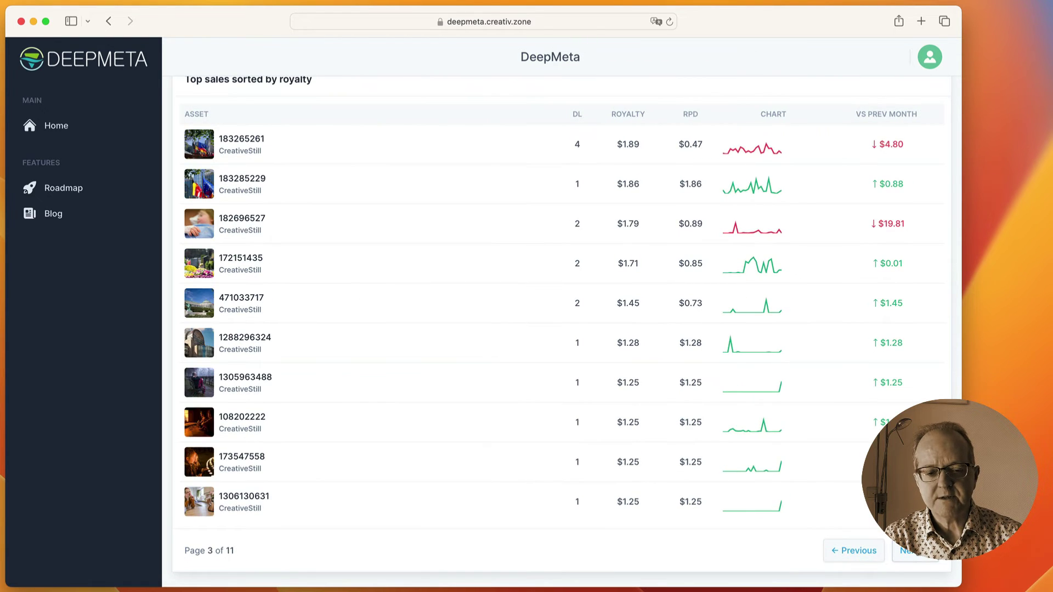
scroll(679, 434, "down", 10)
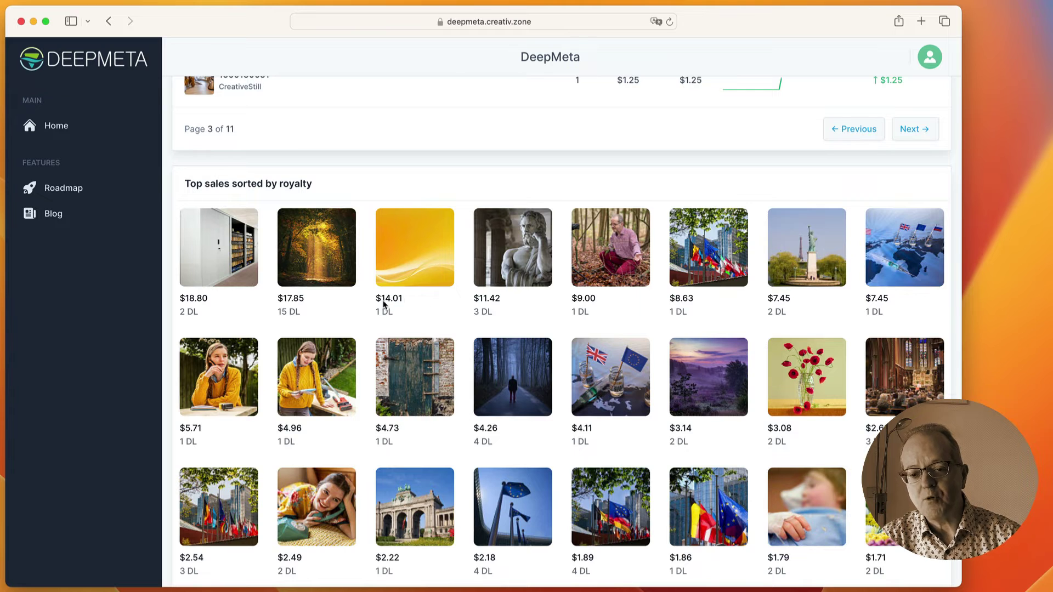
scroll(392, 395, "down", 3)
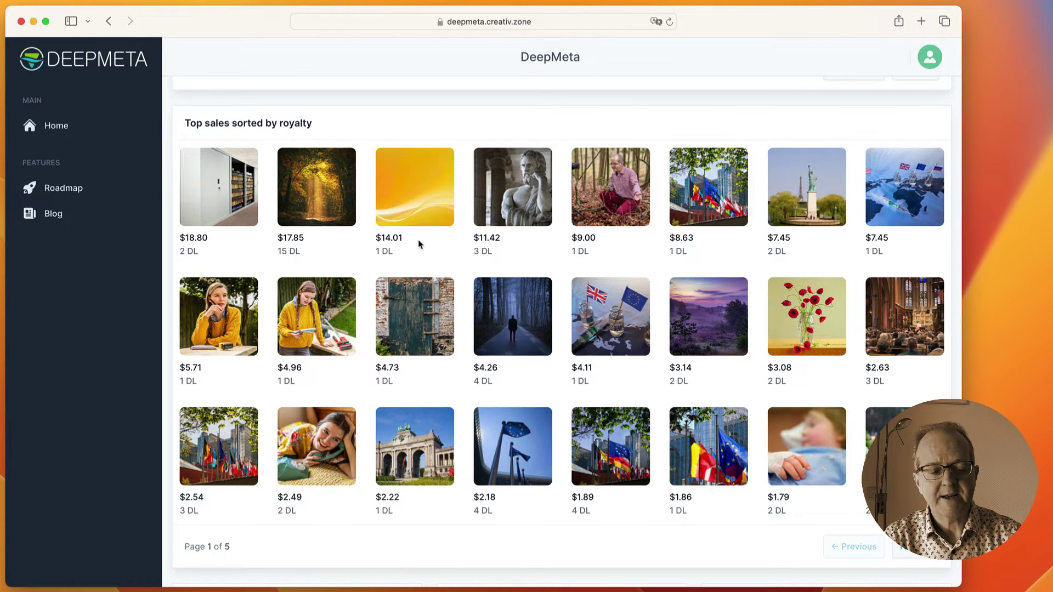
- Scroll through the Sales 2023-12 page to review its 16062 downloads by asset type, website and collection
scroll(420, 244, "down", 3)
scroll(419, 244, "down", 5)
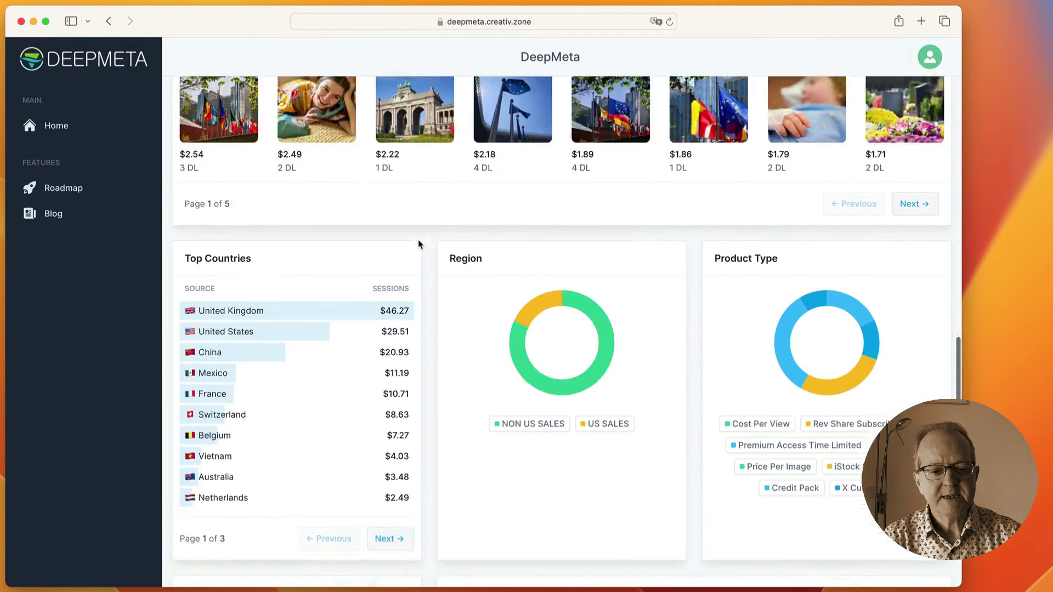
scroll(329, 257, "down", 2)
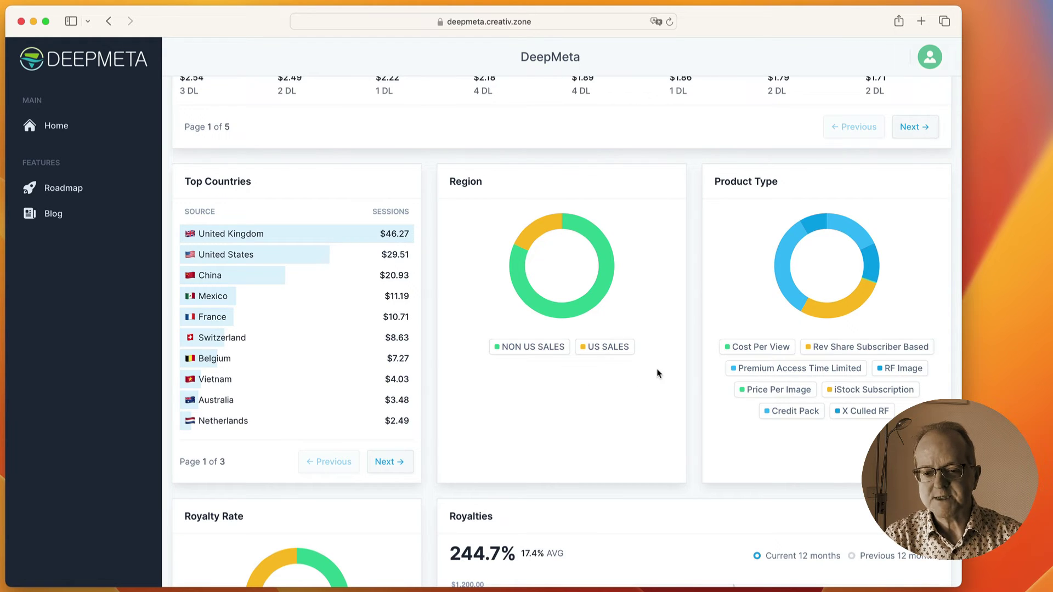
scroll(821, 437, "down", 5)
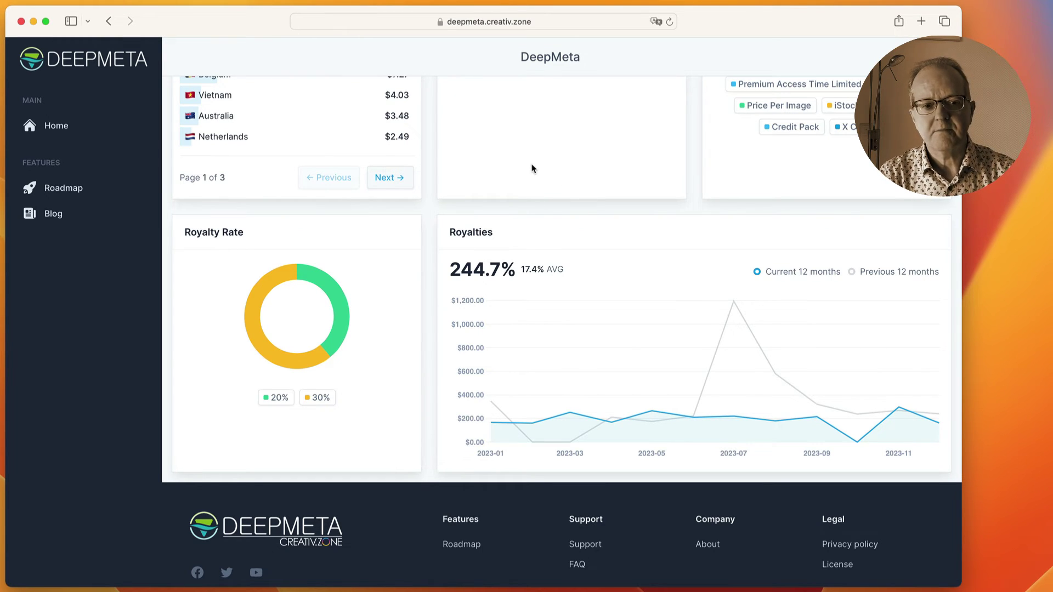
scroll(534, 166, "up", 5)
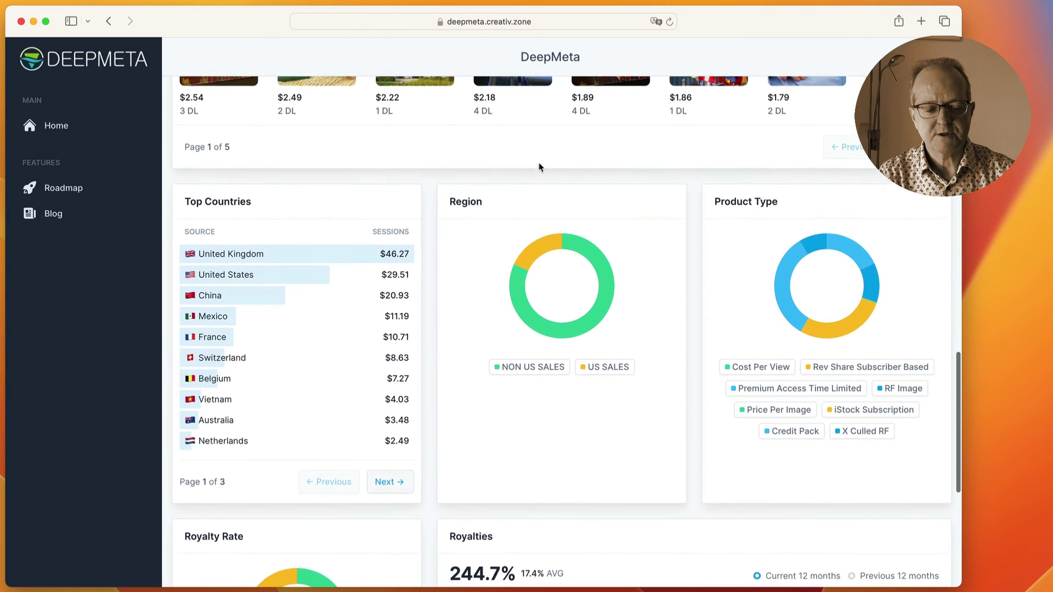
scroll(538, 167, "down", 3)
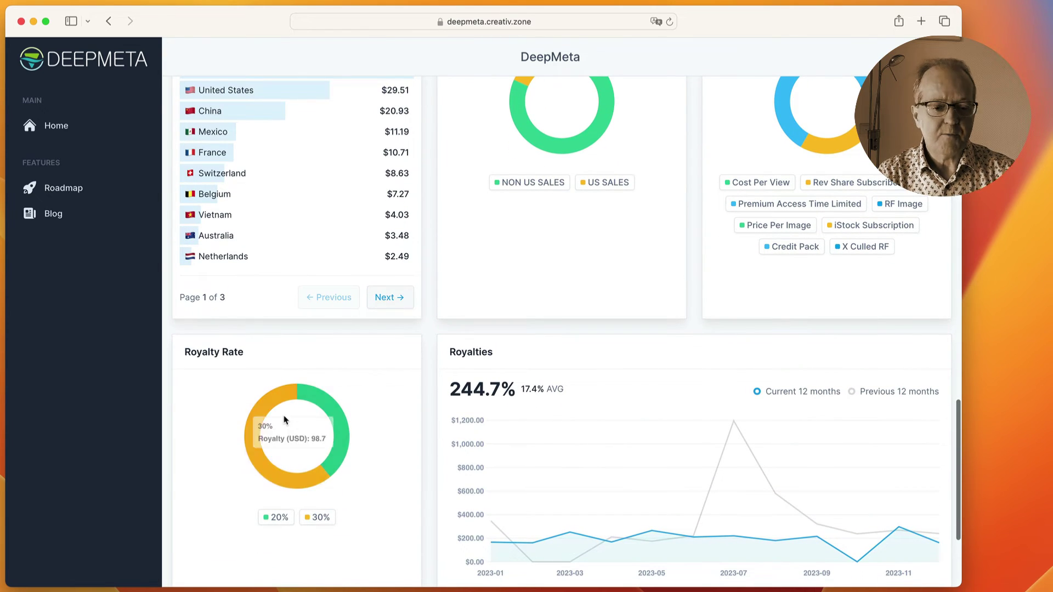
mouse_move(354, 423)
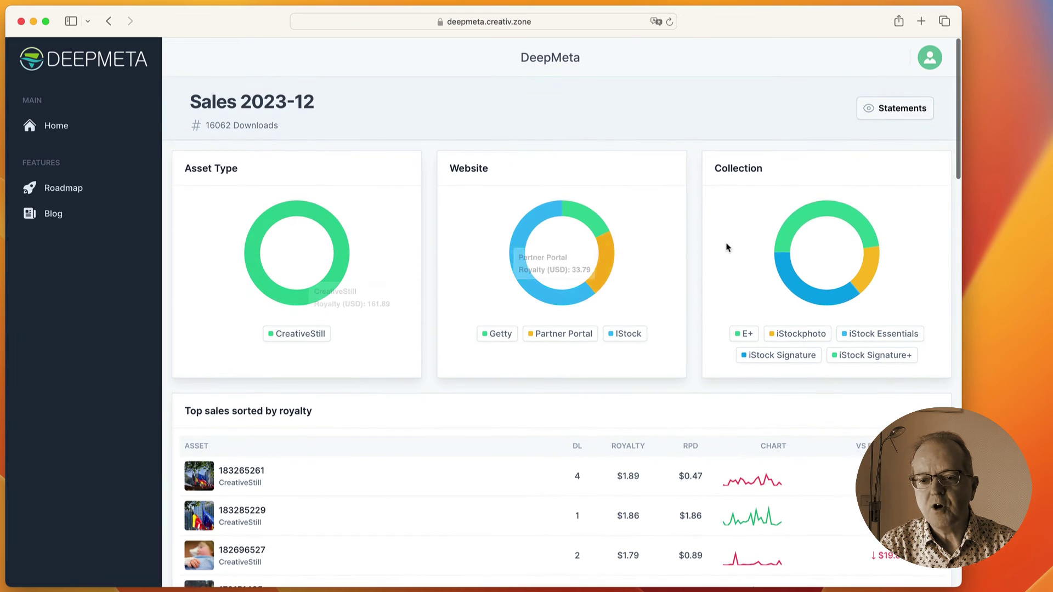
- Return to the statements list, open the 2023-11 Regular sales page and scroll through its charts
left_click(900, 111)
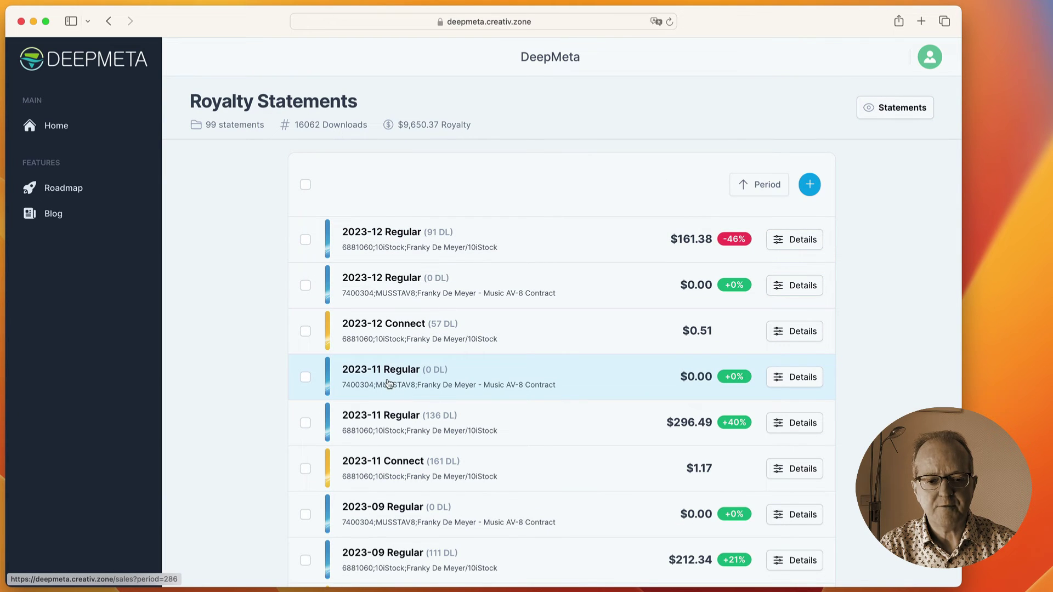
left_click(407, 395)
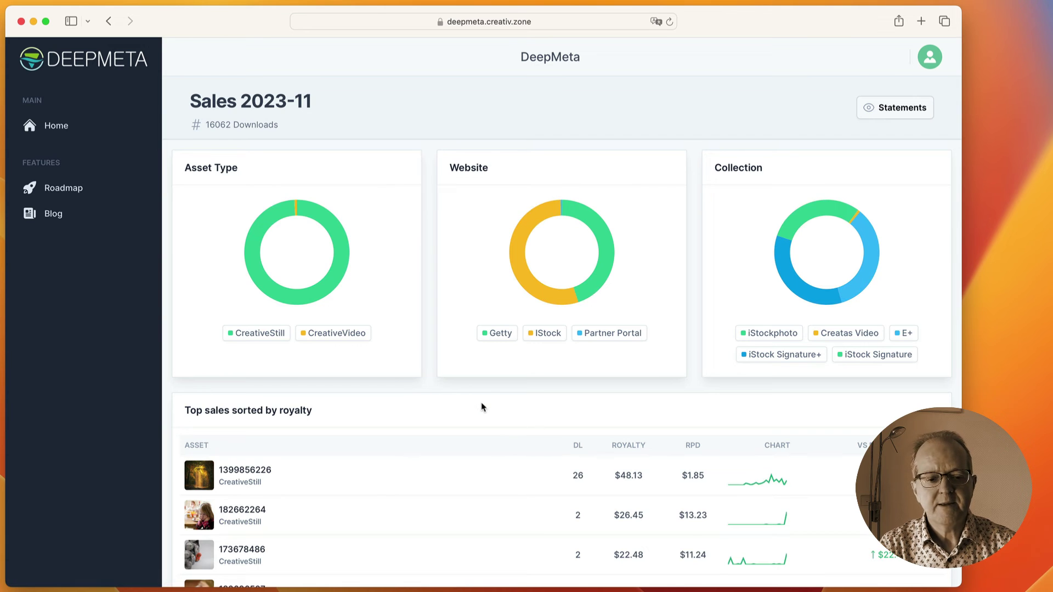
scroll(482, 406, "down", 6)
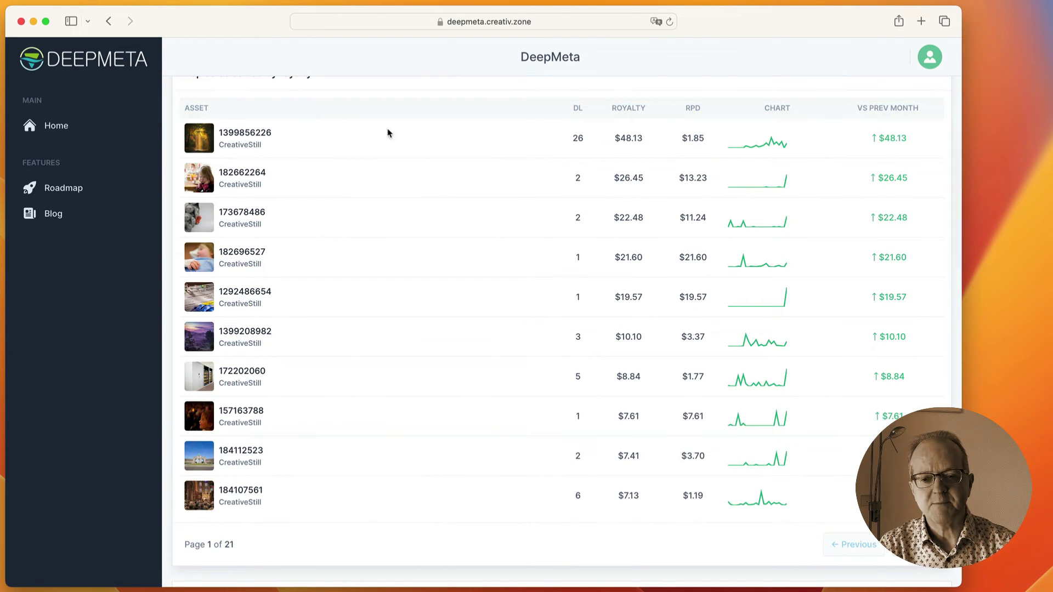
scroll(482, 251, "down", 7)
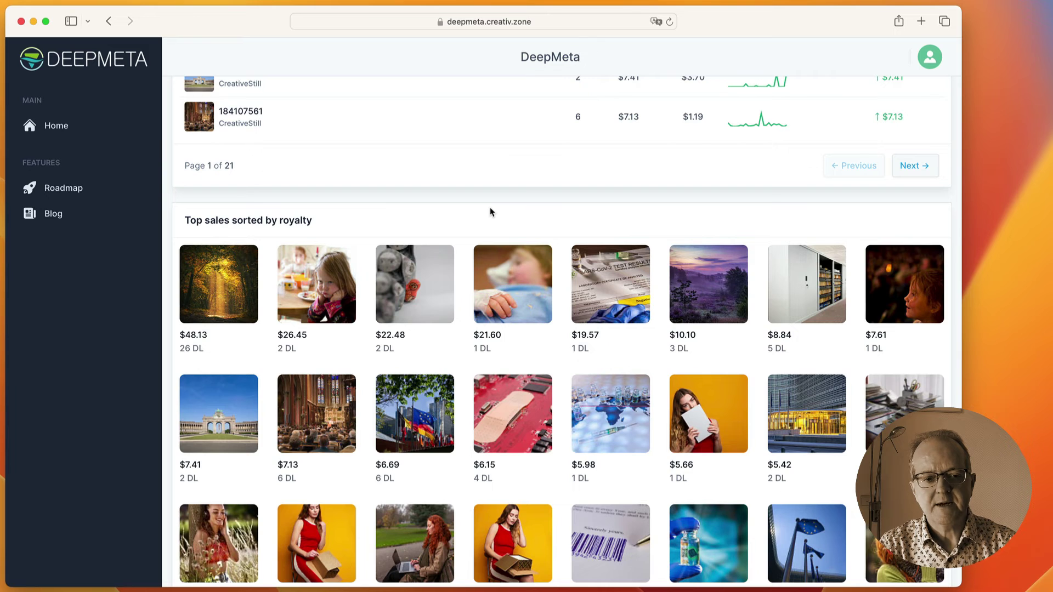
scroll(490, 212, "up", 15)
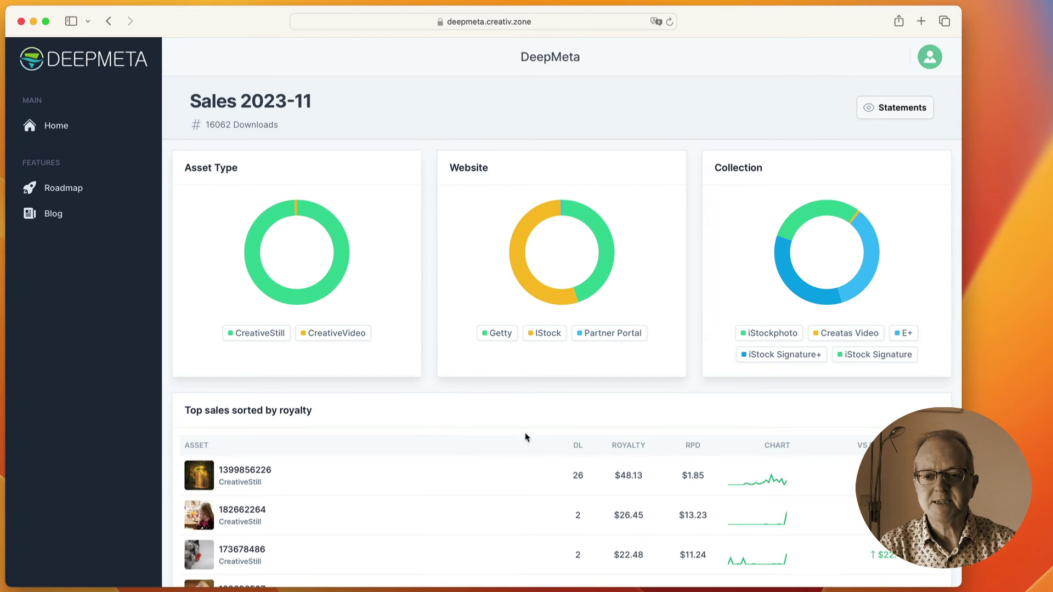
- Delete the 2023-12, 2023-11 and 2023-09 zero-download Music AV-8 Contract statements from the Statements list
left_click(867, 108)
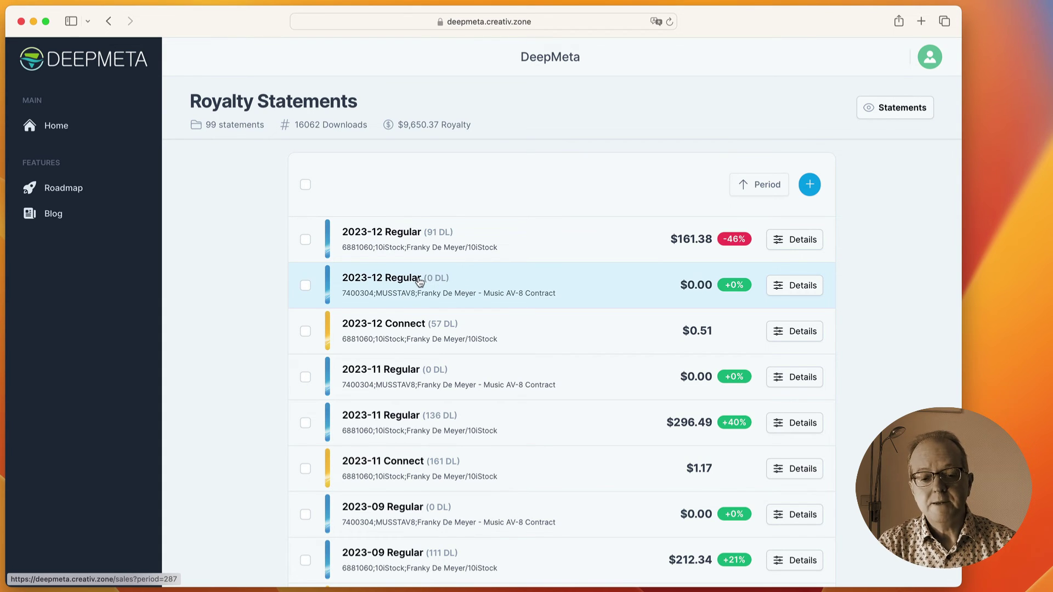
left_click(305, 285)
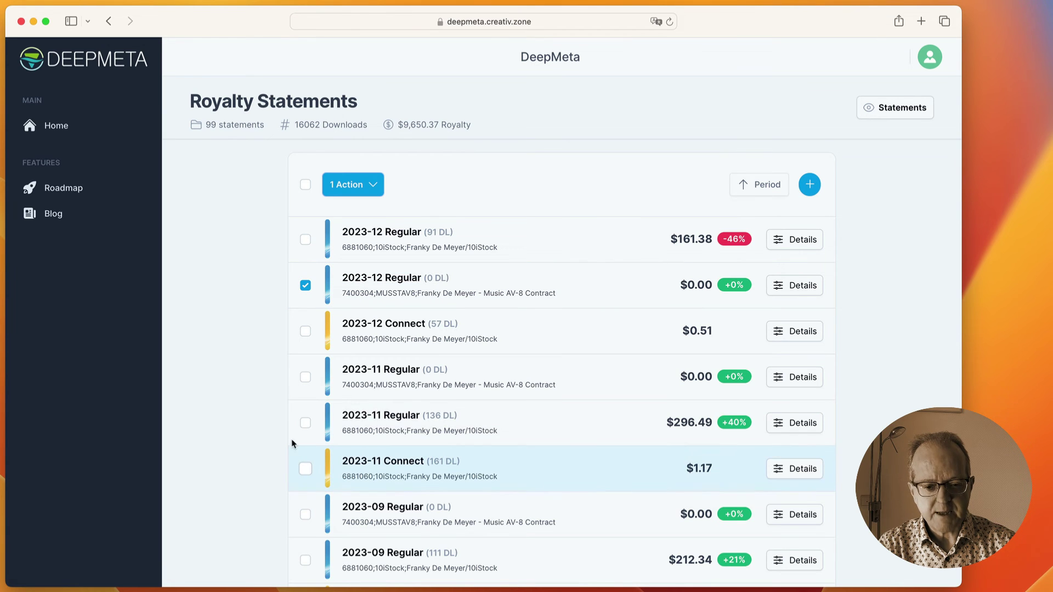
left_click(305, 379)
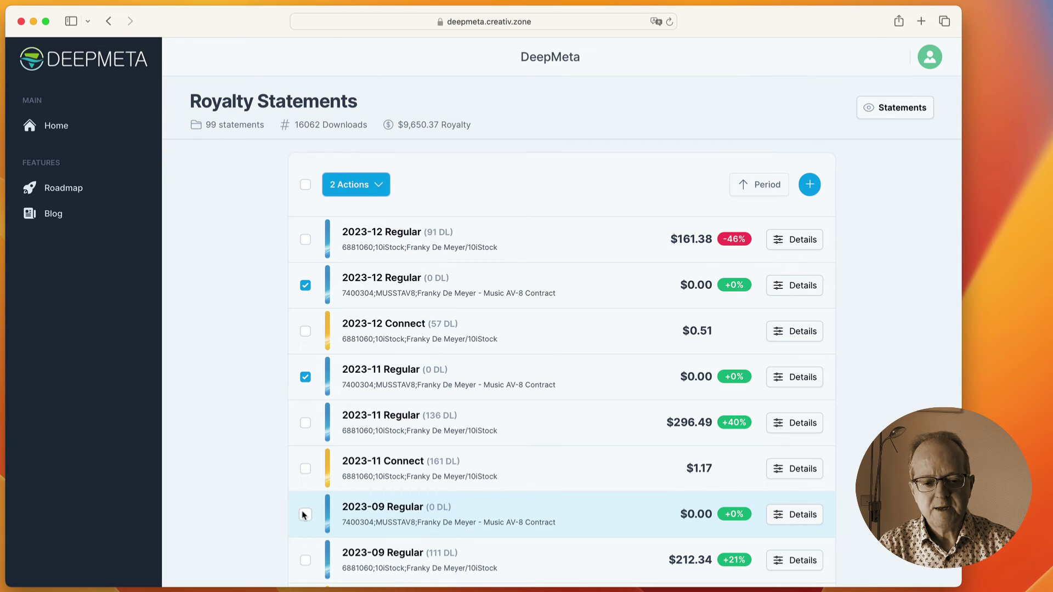
left_click(305, 514)
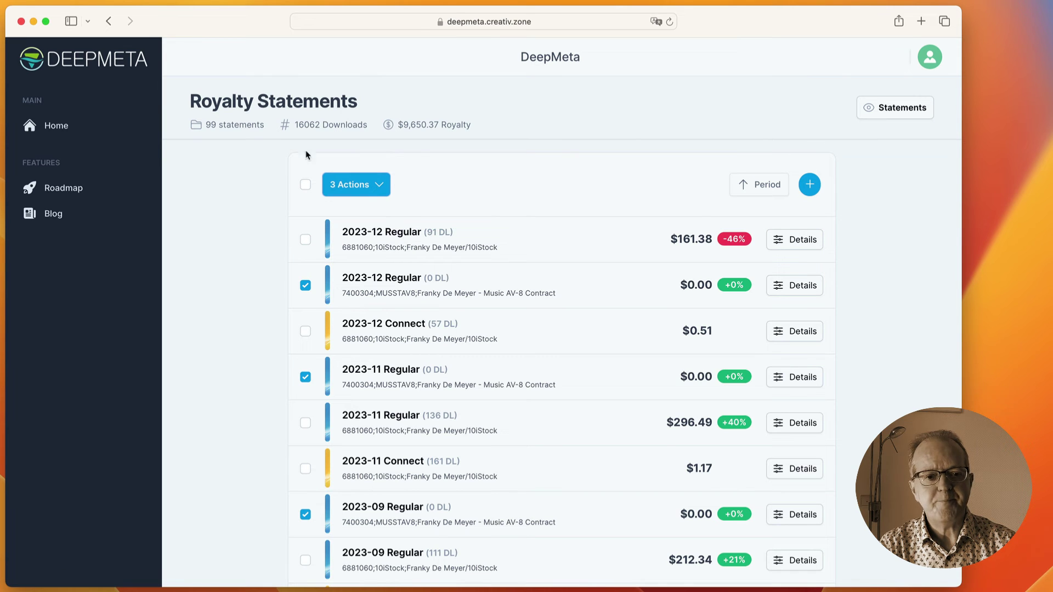
left_click(362, 185)
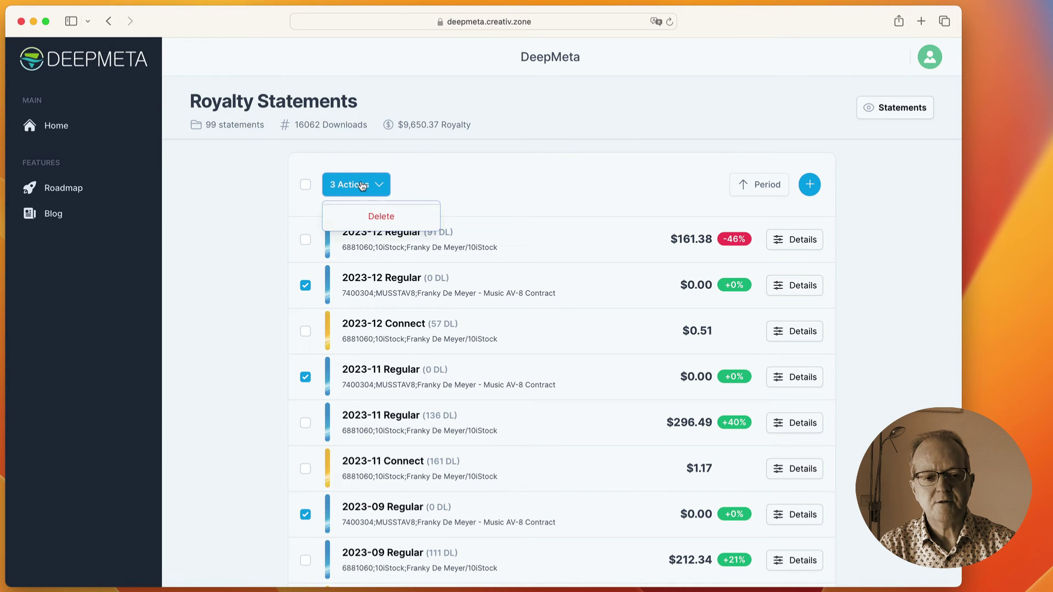
left_click(383, 219)
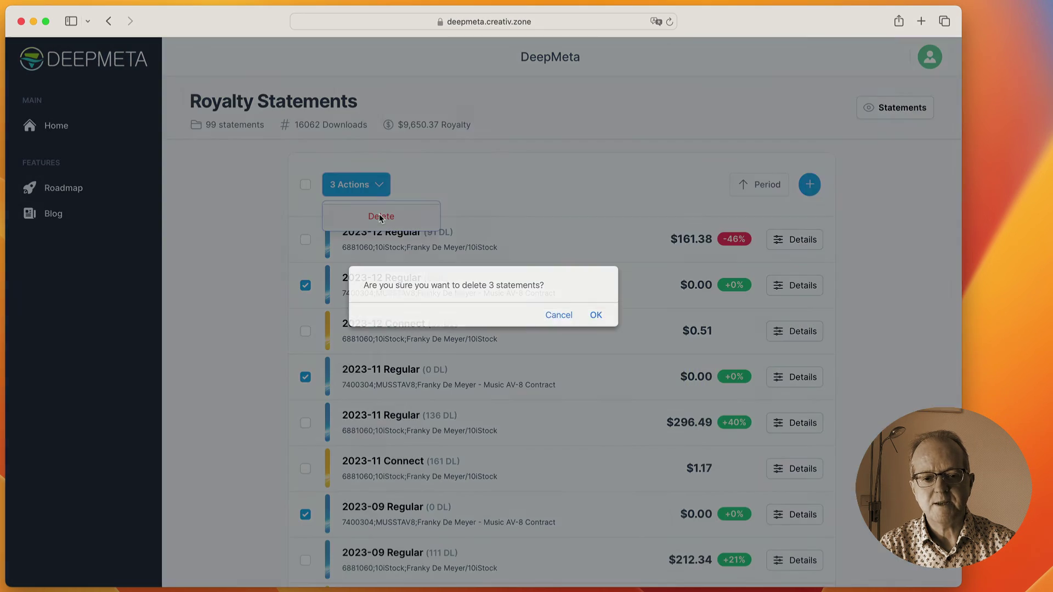
left_click(598, 314)
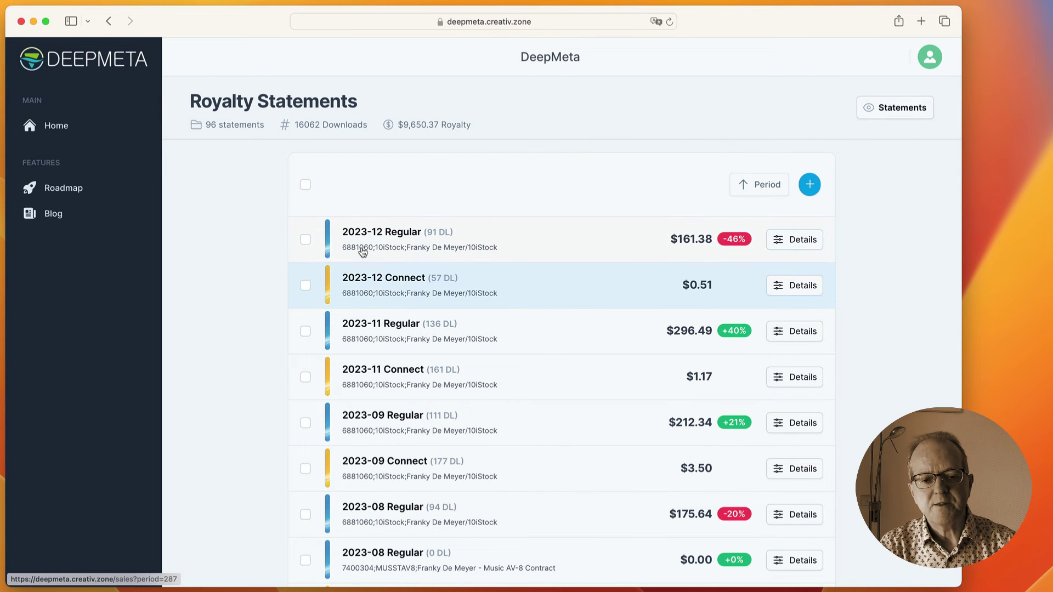
left_click(306, 185)
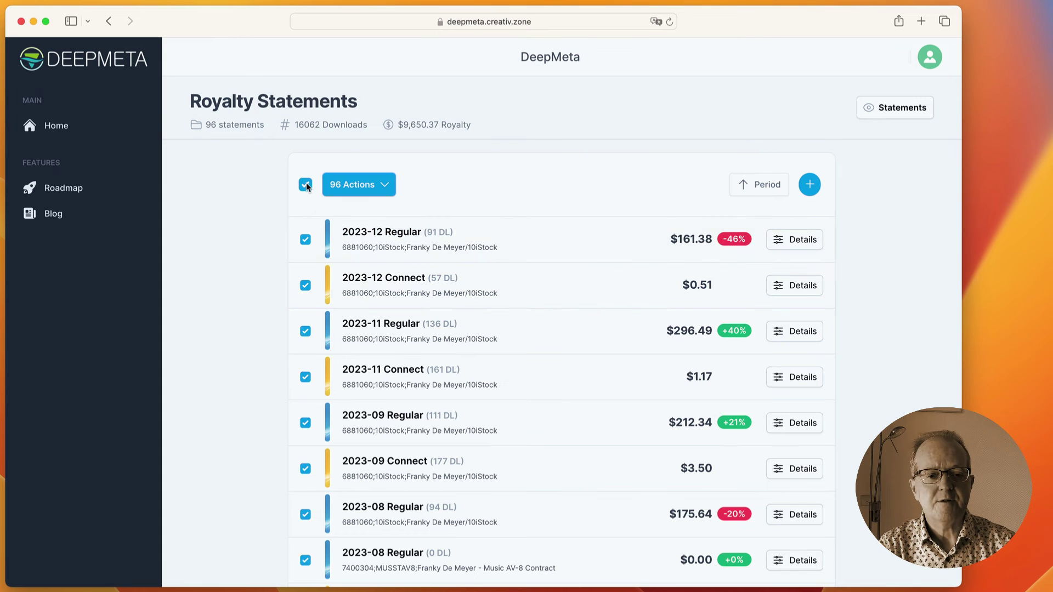
left_click(351, 189)
left_click(475, 171)
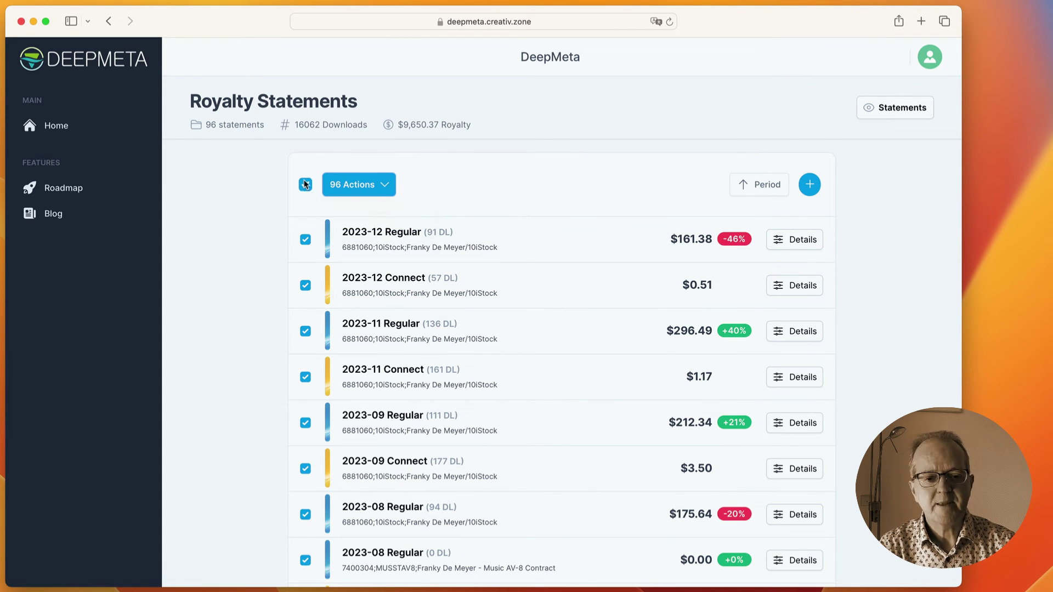
left_click(306, 184)
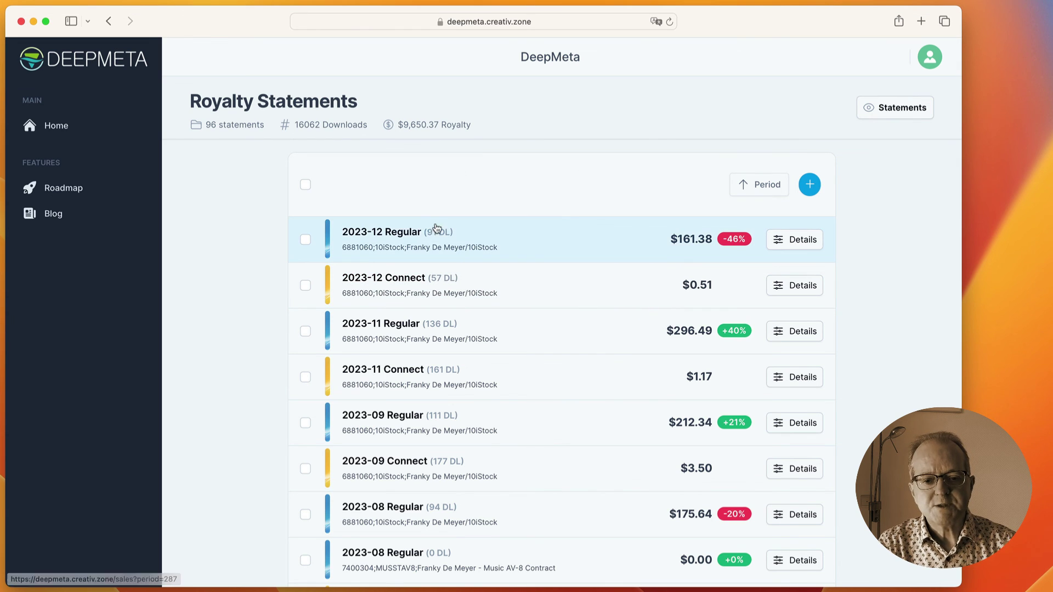
- Open the 2023-12 Regular sales statistics and scroll past top sales to the Top Countries and Region charts
left_click(412, 232)
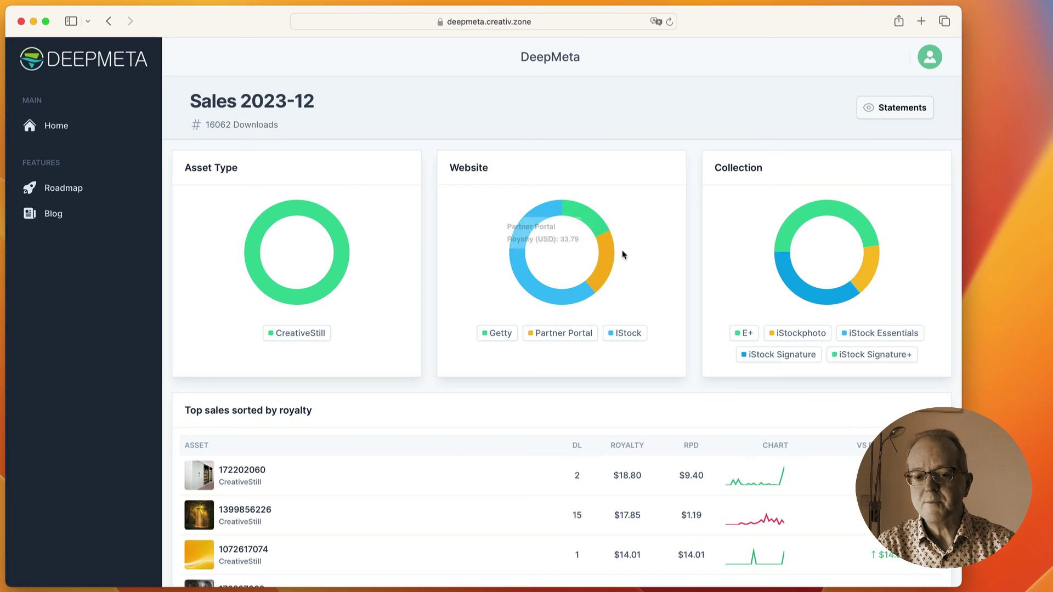
mouse_move(574, 283)
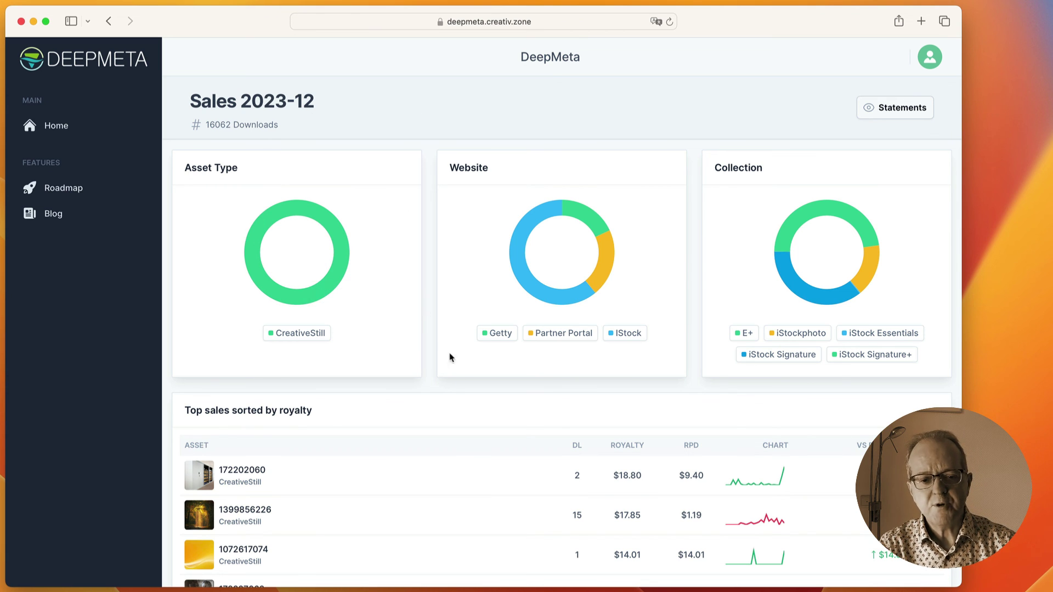
scroll(529, 433, "down", 5)
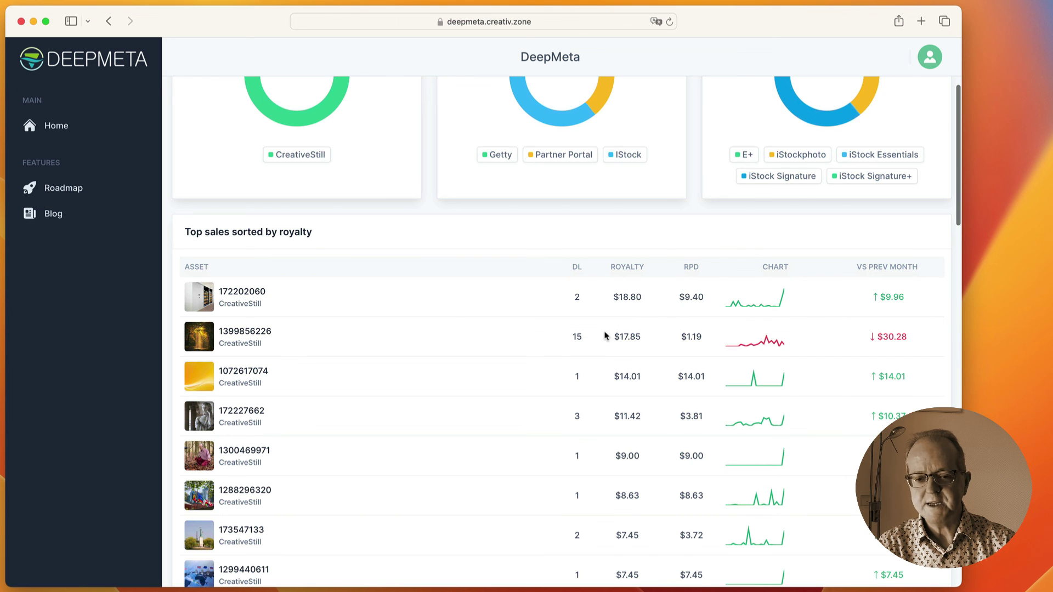
scroll(587, 328, "down", 15)
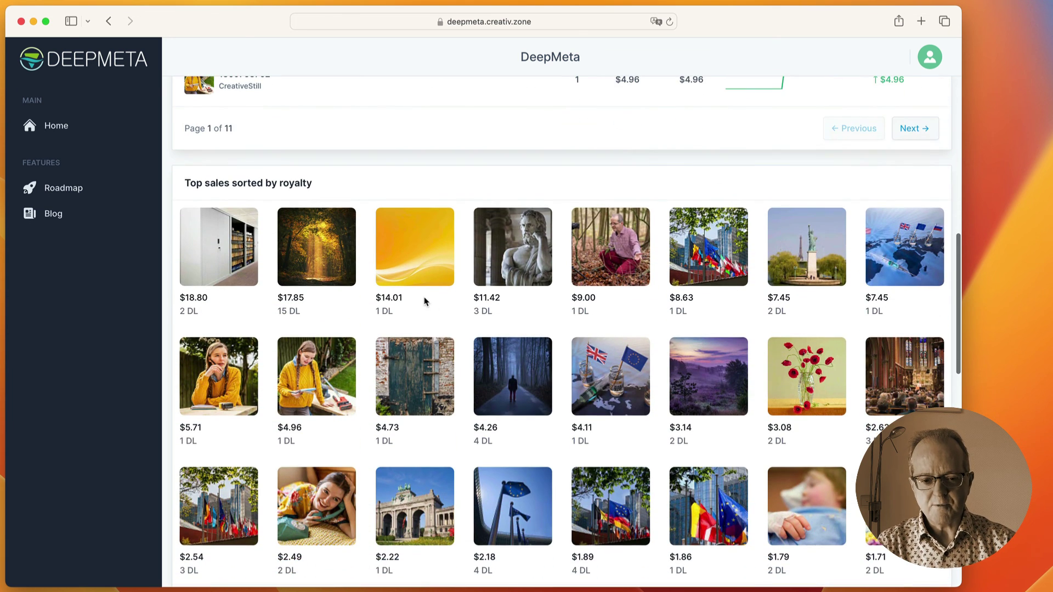
scroll(465, 275, "down", 5)
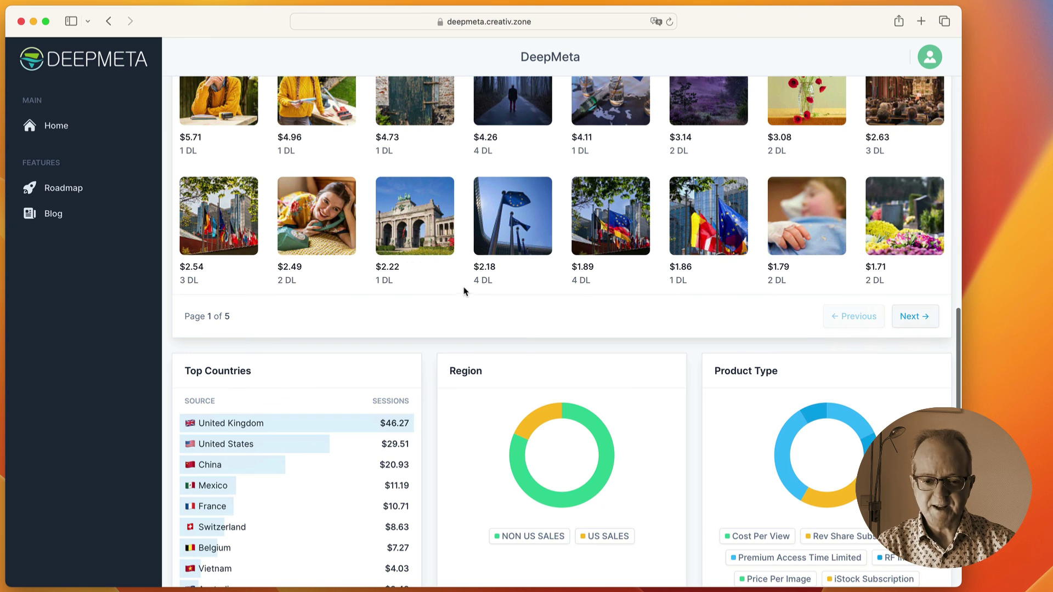
scroll(376, 431, "down", 3)
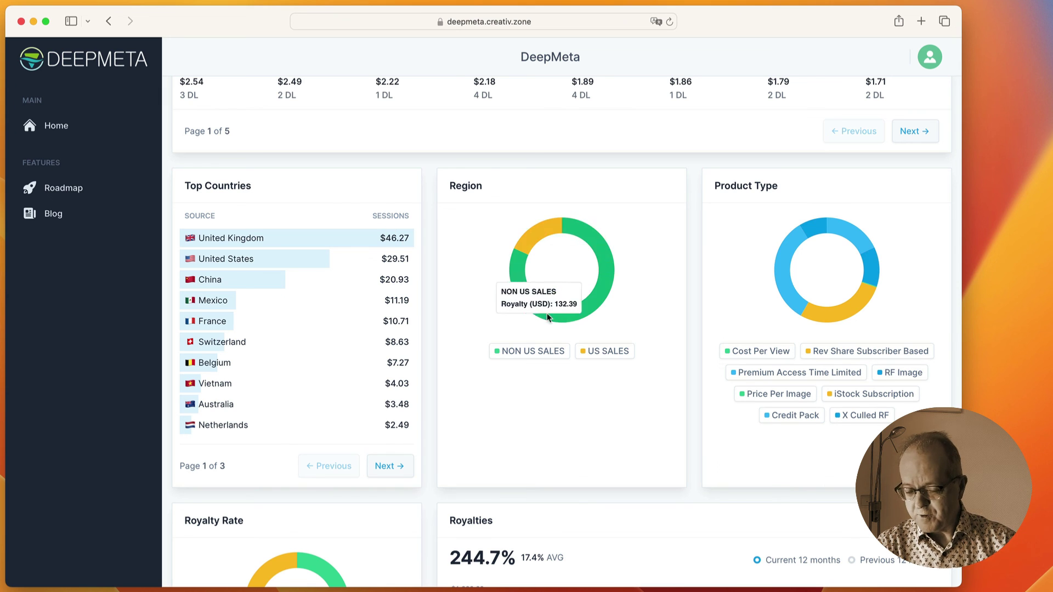
mouse_move(587, 225)
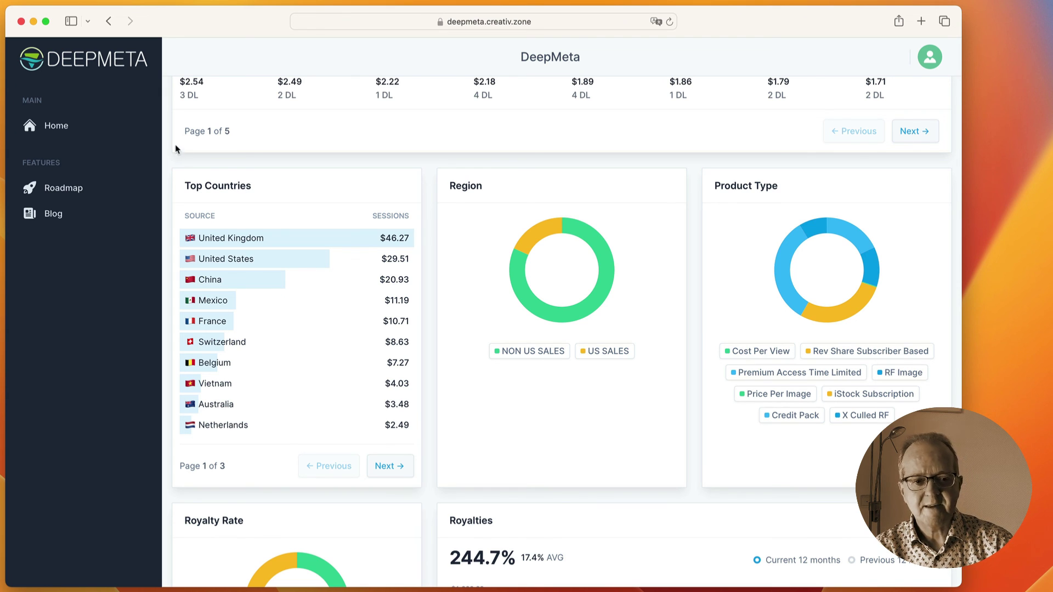
scroll(306, 99, "up", 1)
scroll(306, 103, "up", 15)
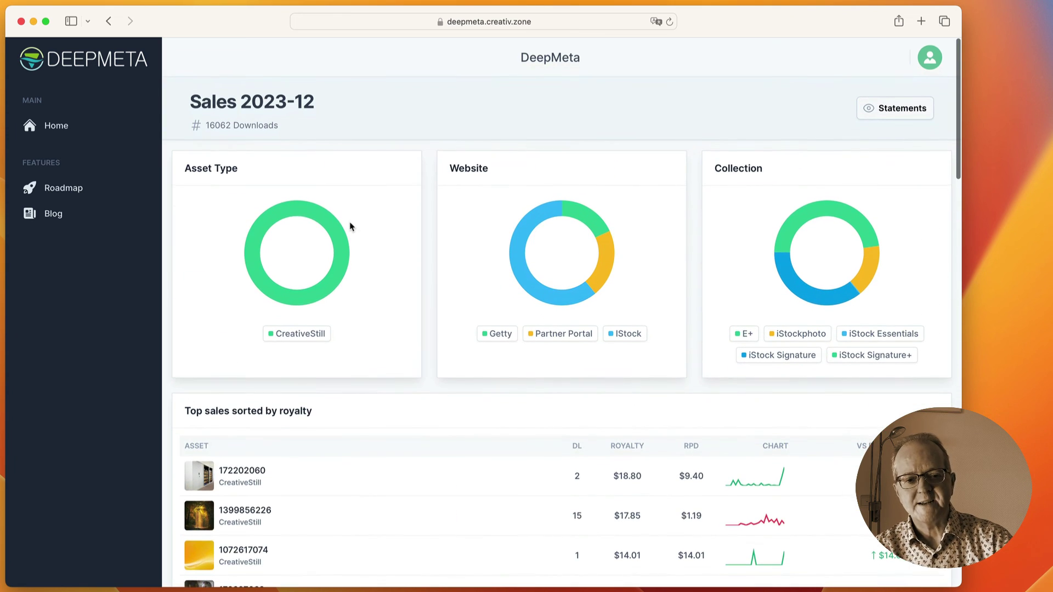
mouse_move(351, 227)
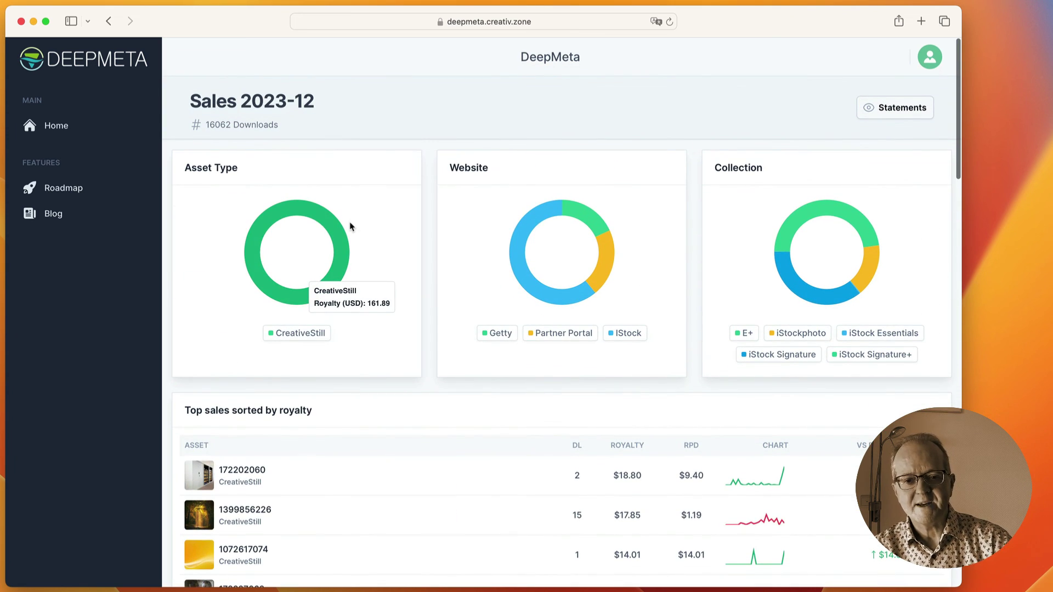